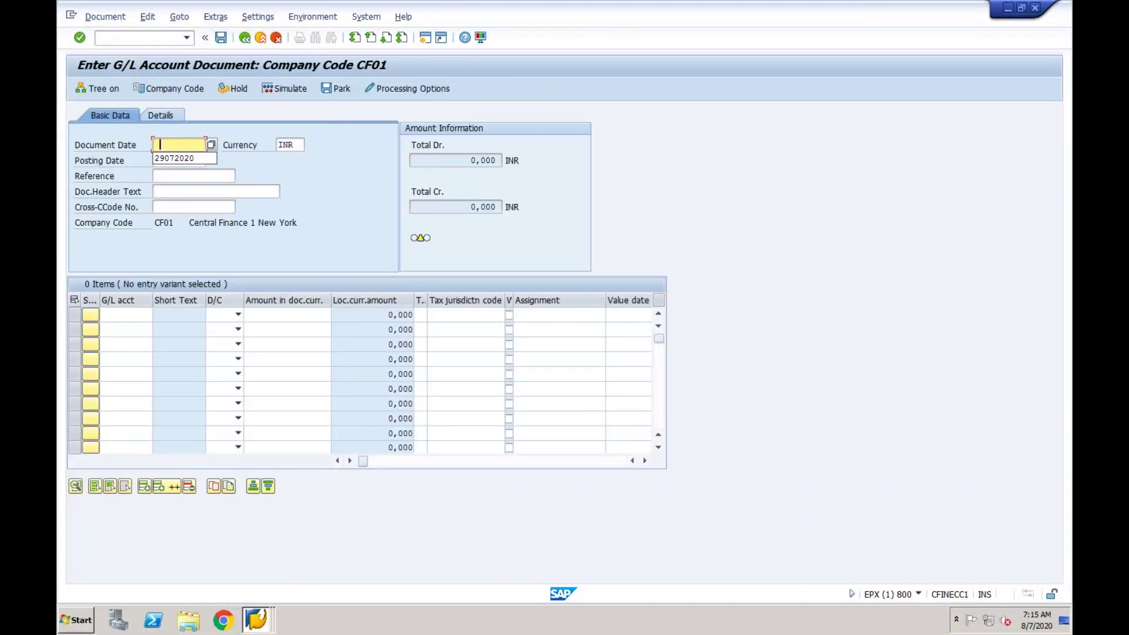
- Enter document date 29072020 and replace the posting date with 07082020
{"action": "type", "text": "29072020"}
{"action": "key", "text": "Tab"}
{"action": "key", "text": "Delete"}
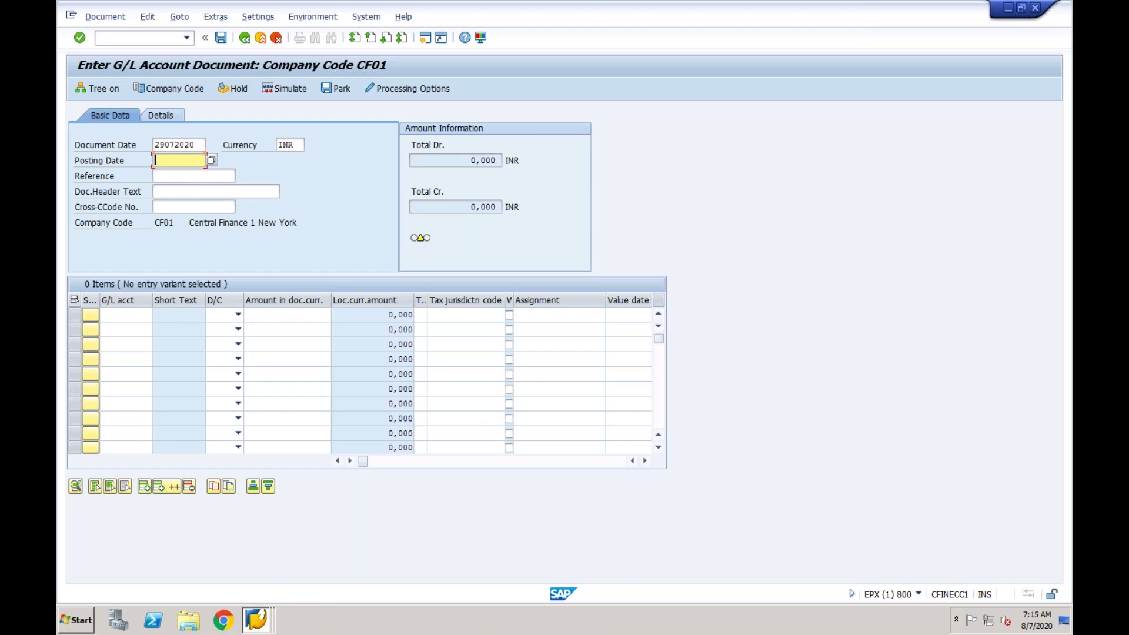
{"action": "type", "text": "07082020"}
{"action": "left_click", "coordinate": [171, 208]}
- Check company code CF01 and move to the first line's G/L account
{"action": "left_click", "coordinate": [173, 224]}
{"action": "left_click_drag", "start_coordinate": [172, 224], "coordinate": [155, 226]}
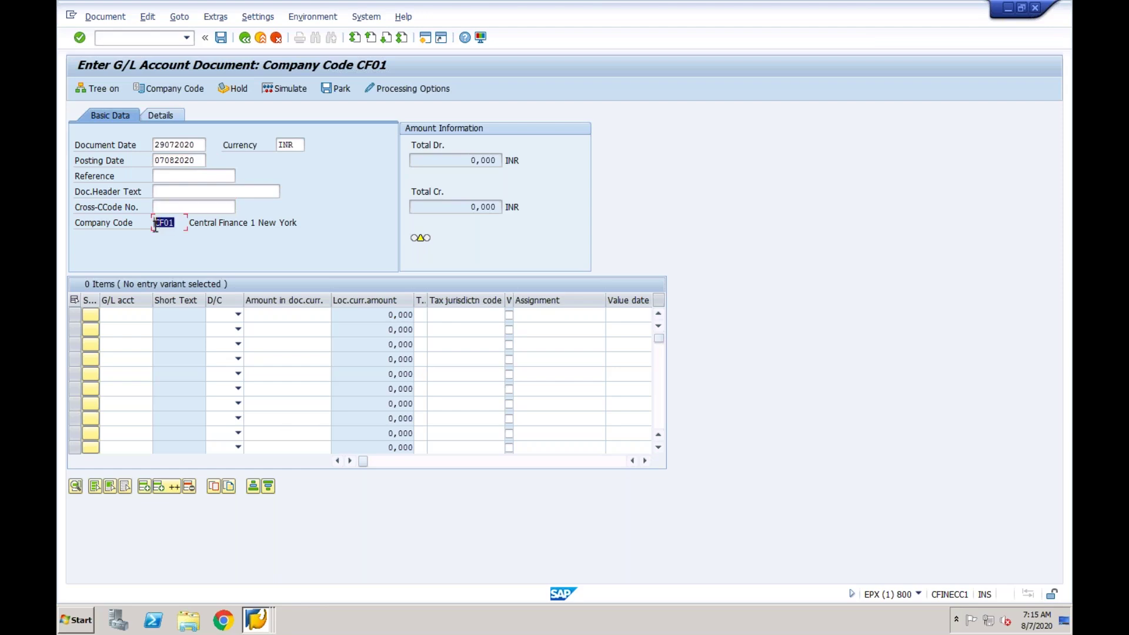
{"action": "left_click", "coordinate": [118, 316]}
- Fill the first line with G/L 2000 as a credit and the second with G/L 4000 as a debit
{"action": "key", "text": "Down"}
{"action": "key", "text": "Down"}
{"action": "key", "text": "Return"}
{"action": "key", "text": "Down"}
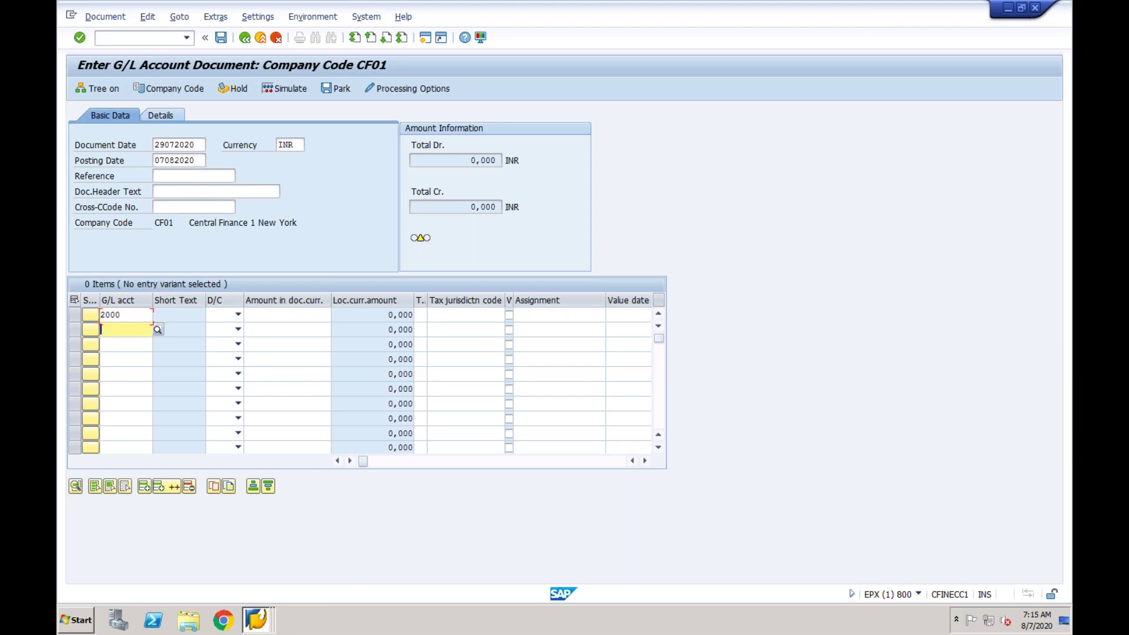
{"action": "key", "text": "Down"}
{"action": "key", "text": "Down"}
{"action": "key", "text": "Return"}
{"action": "left_click", "coordinate": [239, 315]}
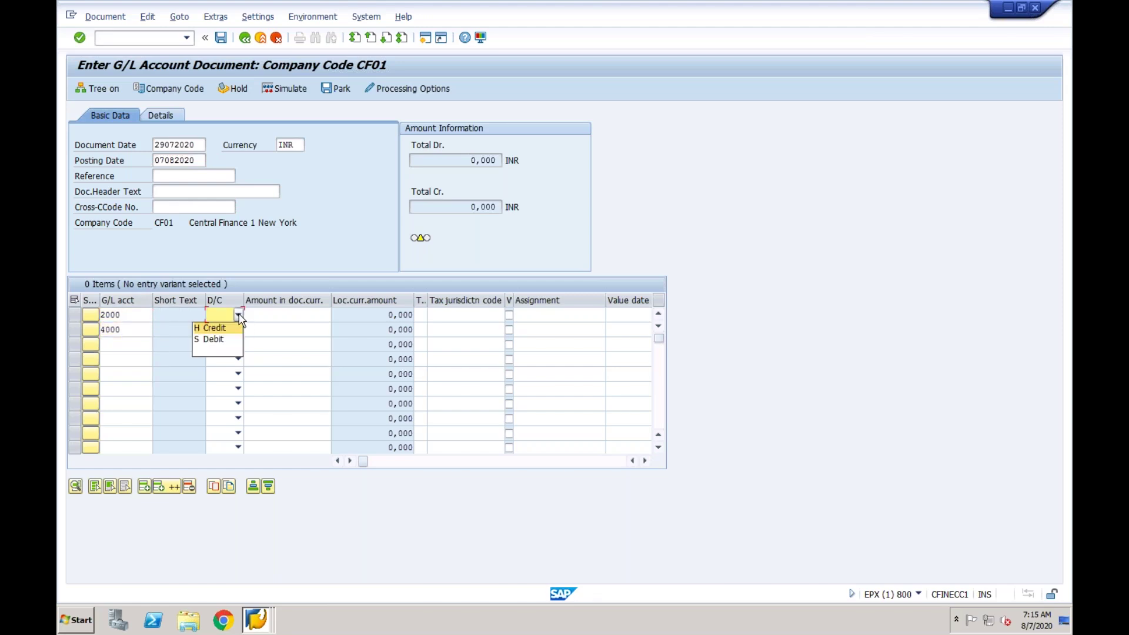
{"action": "left_click", "coordinate": [218, 328]}
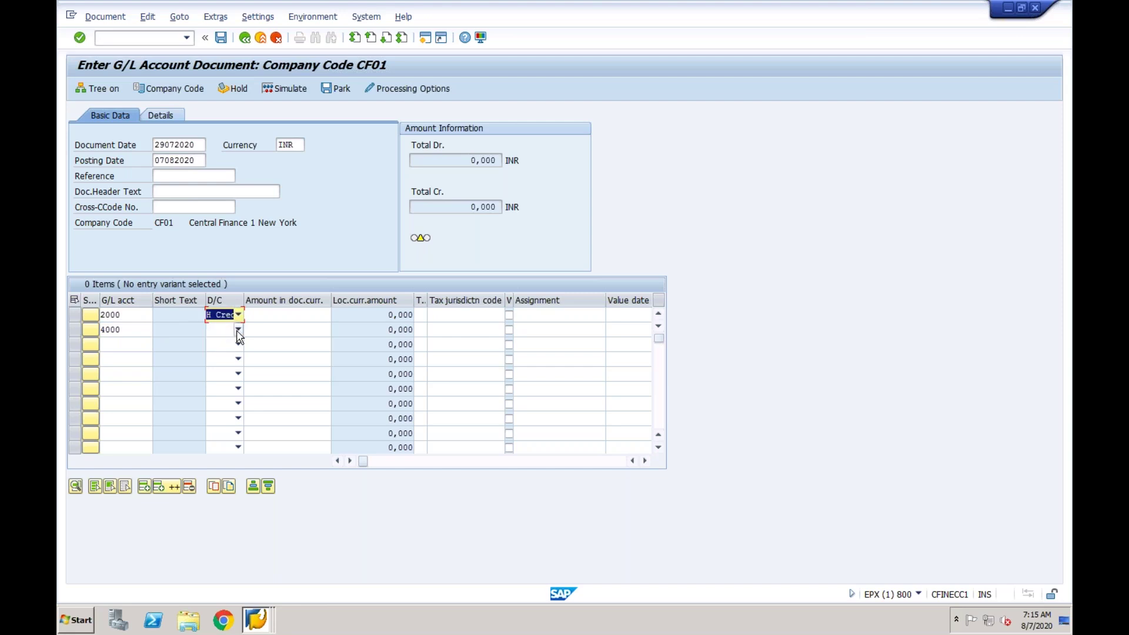
{"action": "left_click", "coordinate": [238, 330]}
{"action": "left_click", "coordinate": [219, 355]}
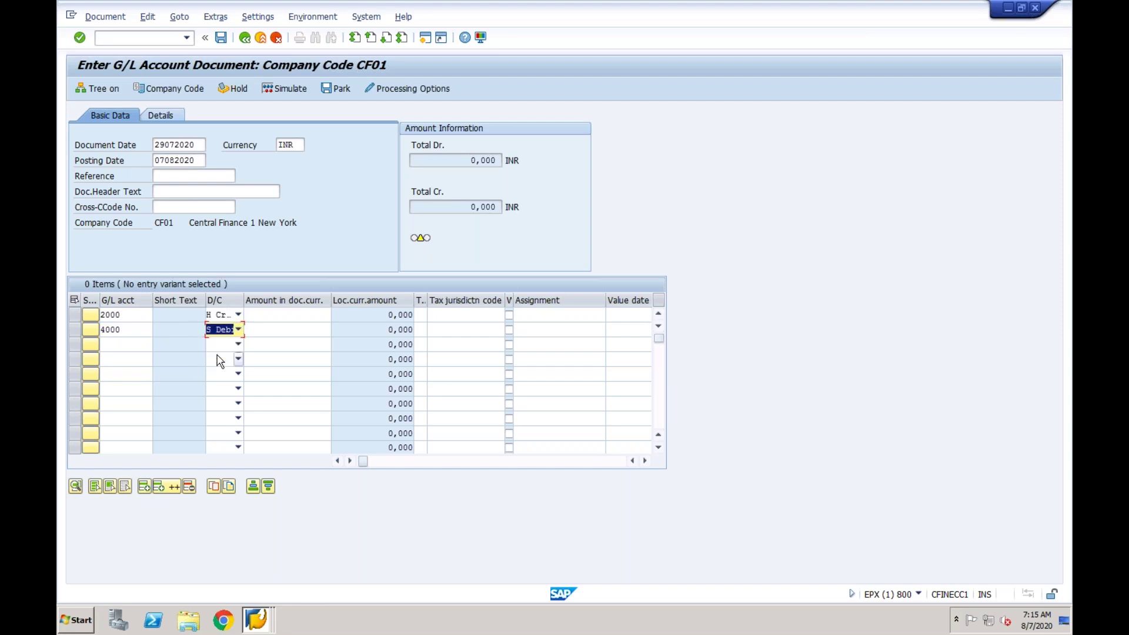
- Give both line items an amount of 1000
{"action": "left_click", "coordinate": [290, 316]}
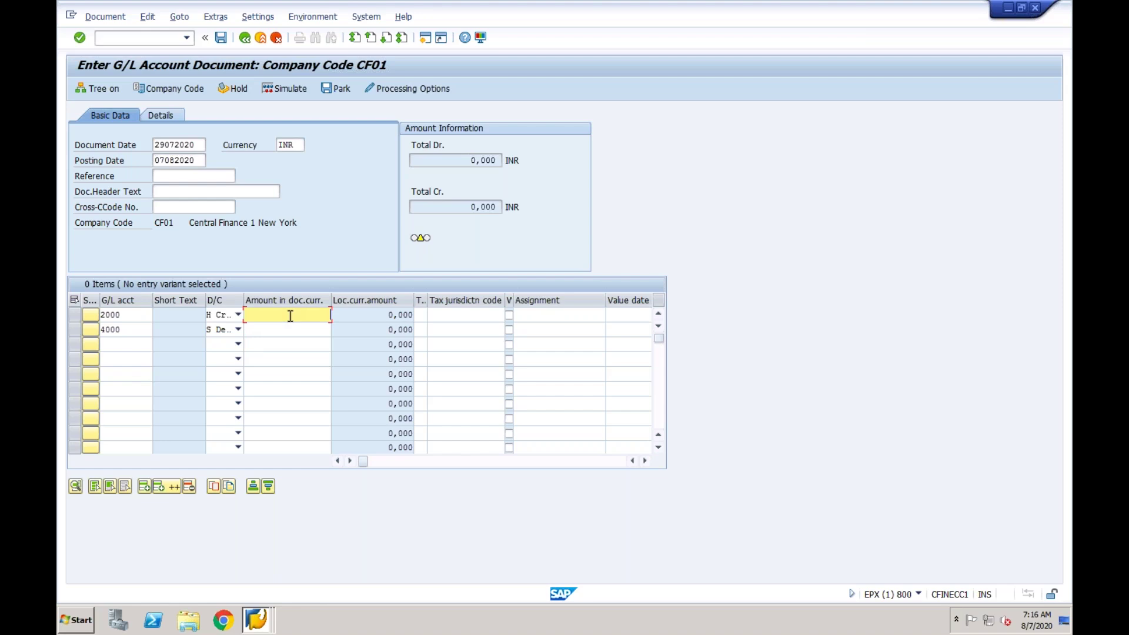
{"action": "type", "text": "1000"}
{"action": "key", "text": "Down"}
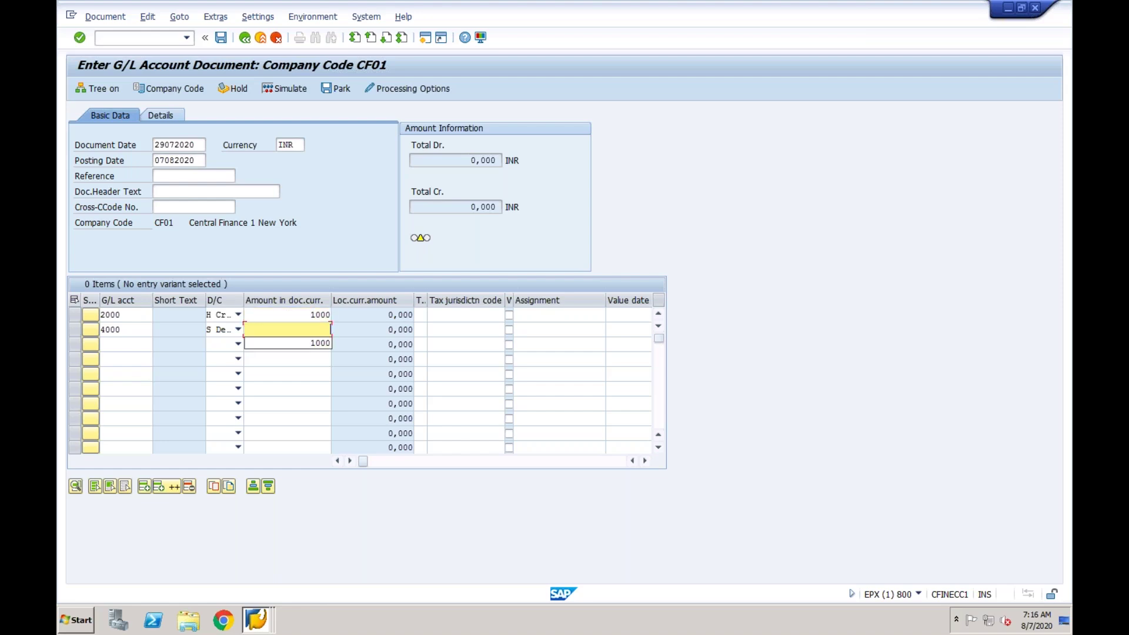
{"action": "key", "text": "Down"}
{"action": "key", "text": "Tab"}
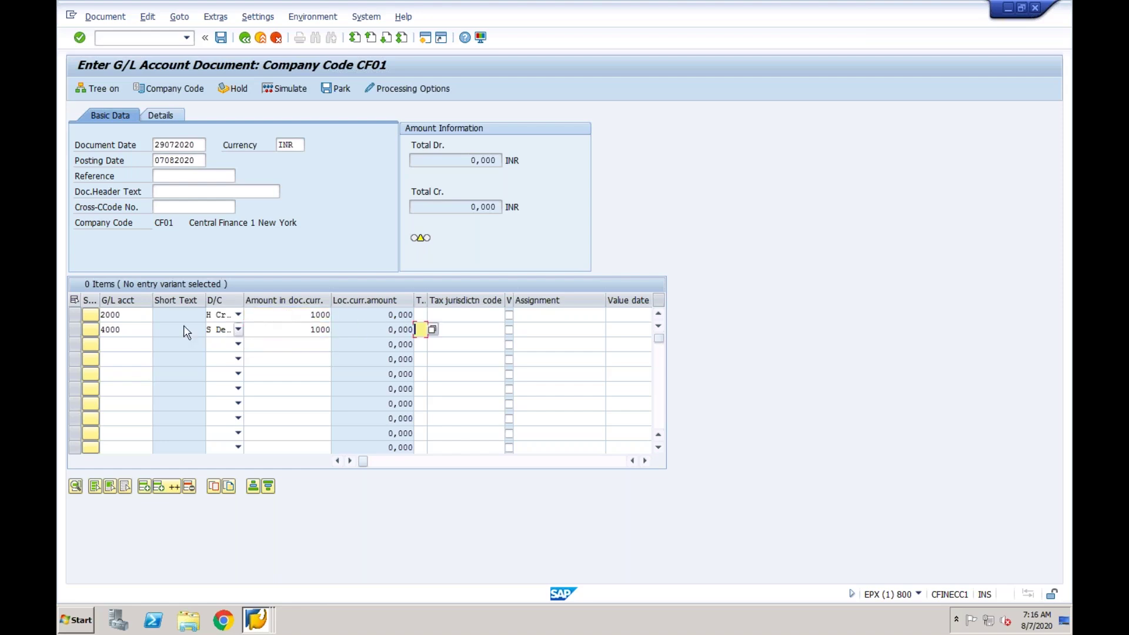
- Assign cost center CF01-2 to the G/L 4000 line and validate the items
{"action": "left_click", "coordinate": [135, 316]}
{"action": "left_click", "coordinate": [132, 330]}
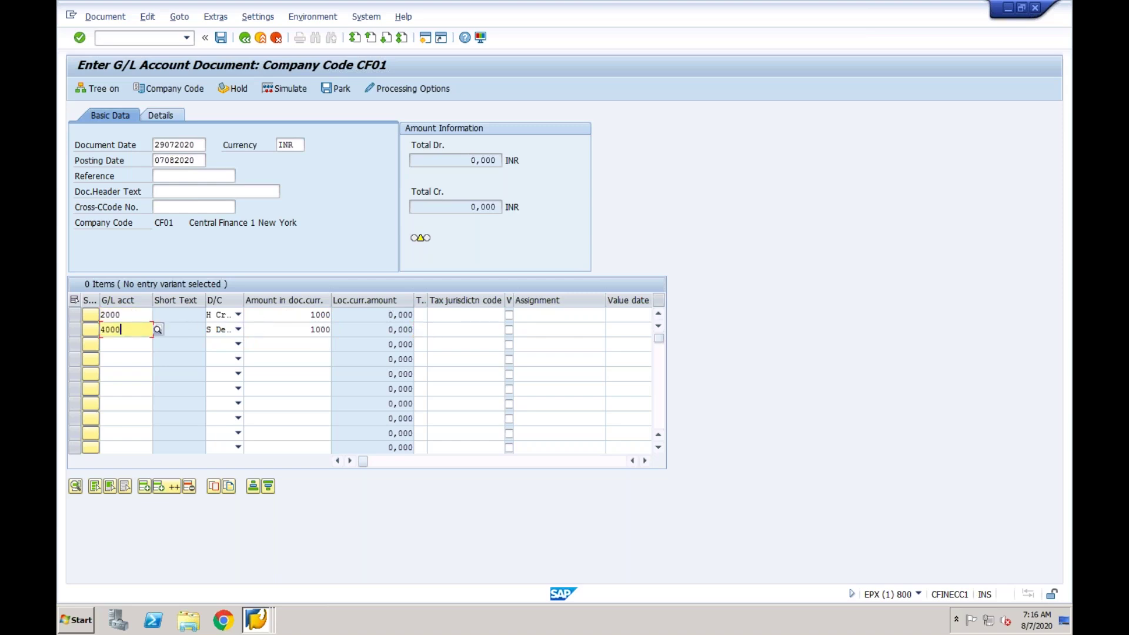
{"action": "key", "text": "Tab"}
{"action": "key", "text": "Tab"}
{"action": "key", "text": "Tab"}
{"action": "key", "text": "Tab"}
{"action": "key", "text": "Tab"}
{"action": "key", "text": "Tab"}
{"action": "key", "text": "Tab"}
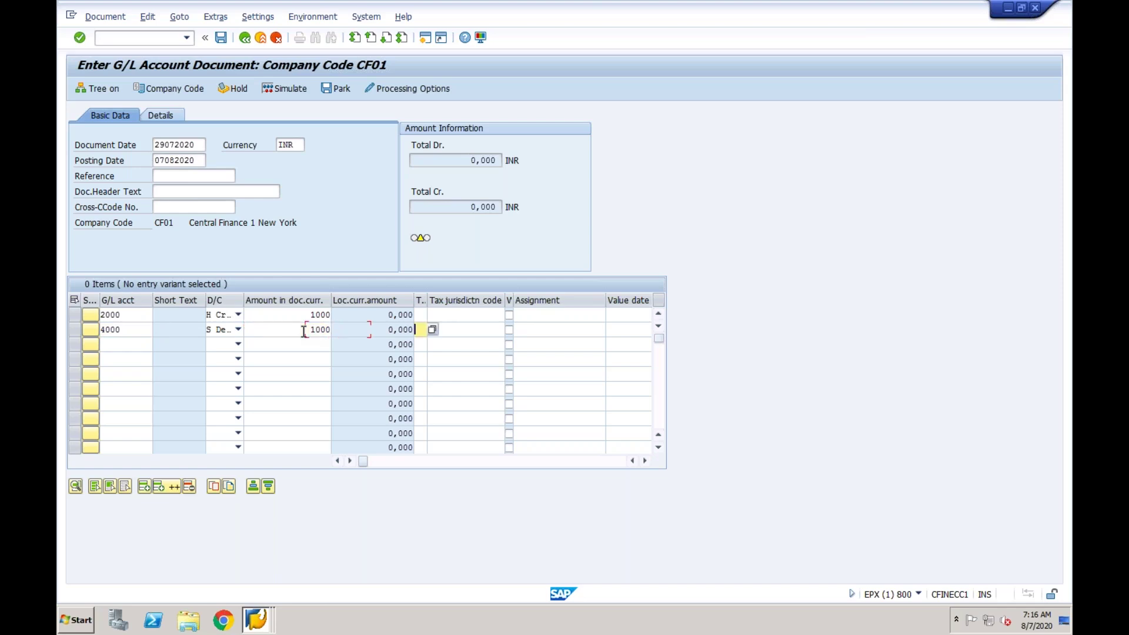
{"action": "key", "text": "Tab"}
{"action": "key", "text": "Tab"}
{"action": "key", "text": "Tab"}
{"action": "key", "text": "Tab"}
{"action": "key", "text": "Tab"}
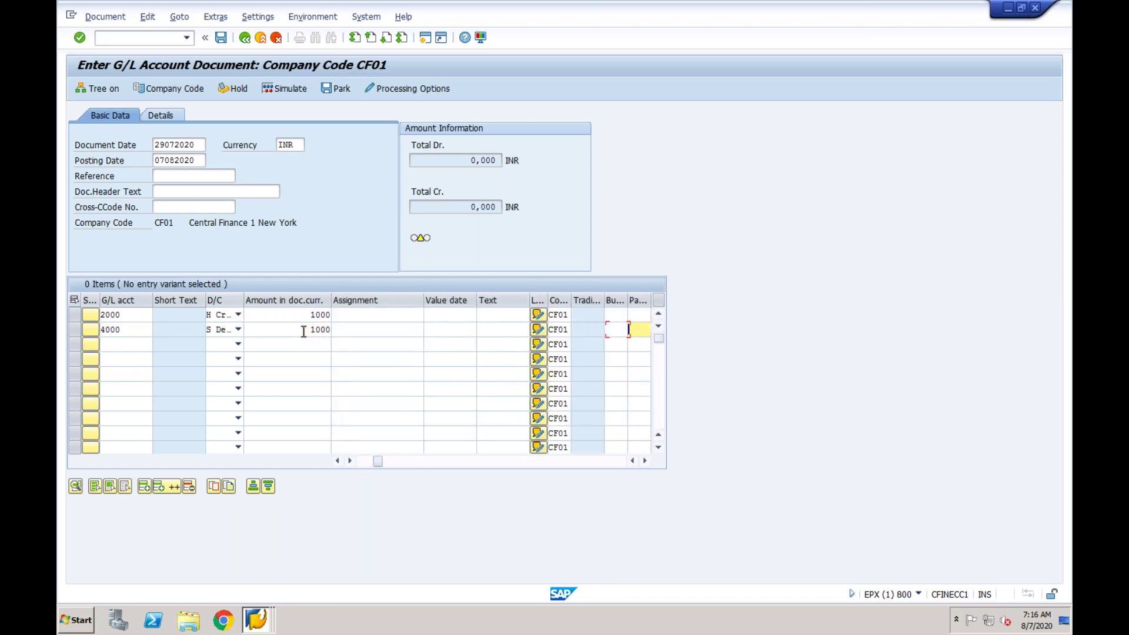
{"action": "key", "text": "shift+Tab"}
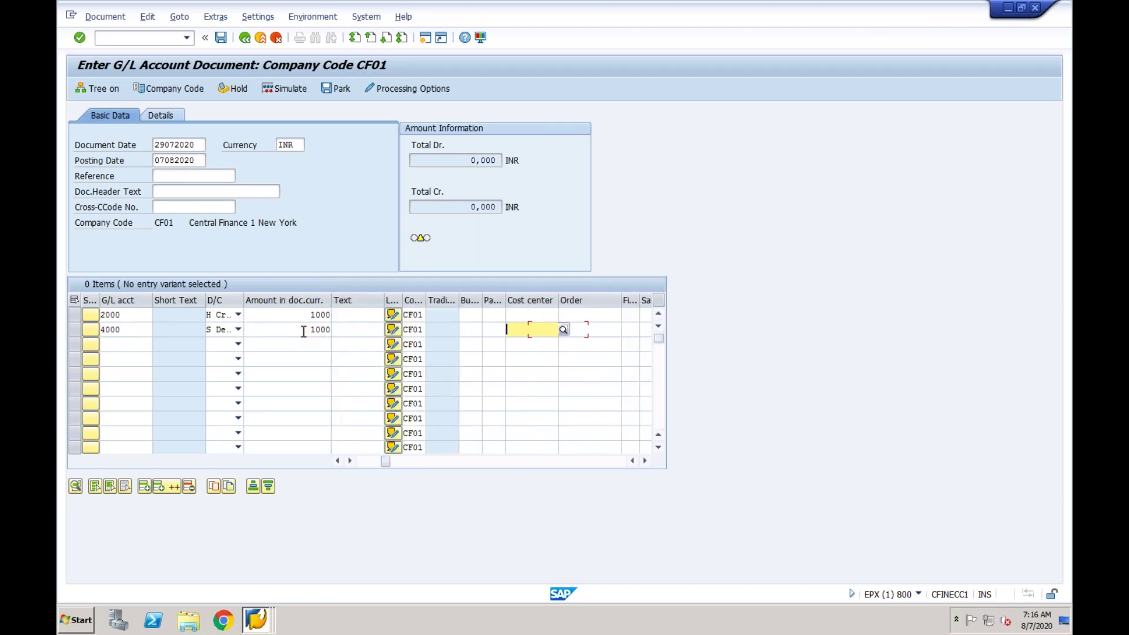
{"action": "key", "text": "Return"}
{"action": "key", "text": "Return"}
{"action": "key", "text": "Return"}
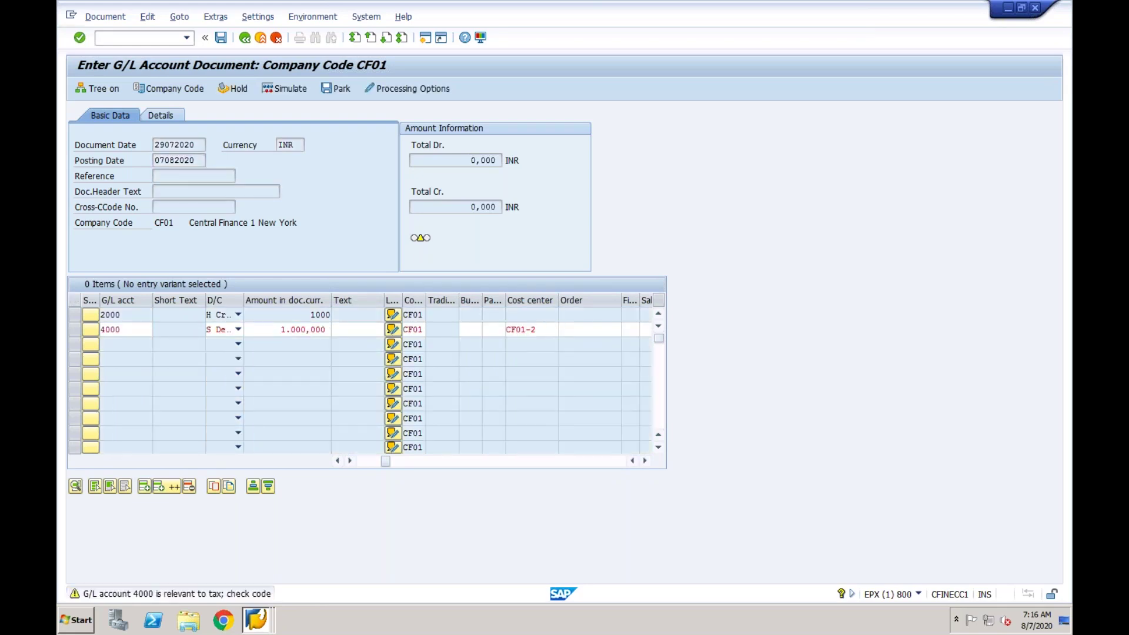
- Post the document as 100000009 past the tax warning, then enter transaction /nse16n
{"action": "left_click", "coordinate": [223, 41]}
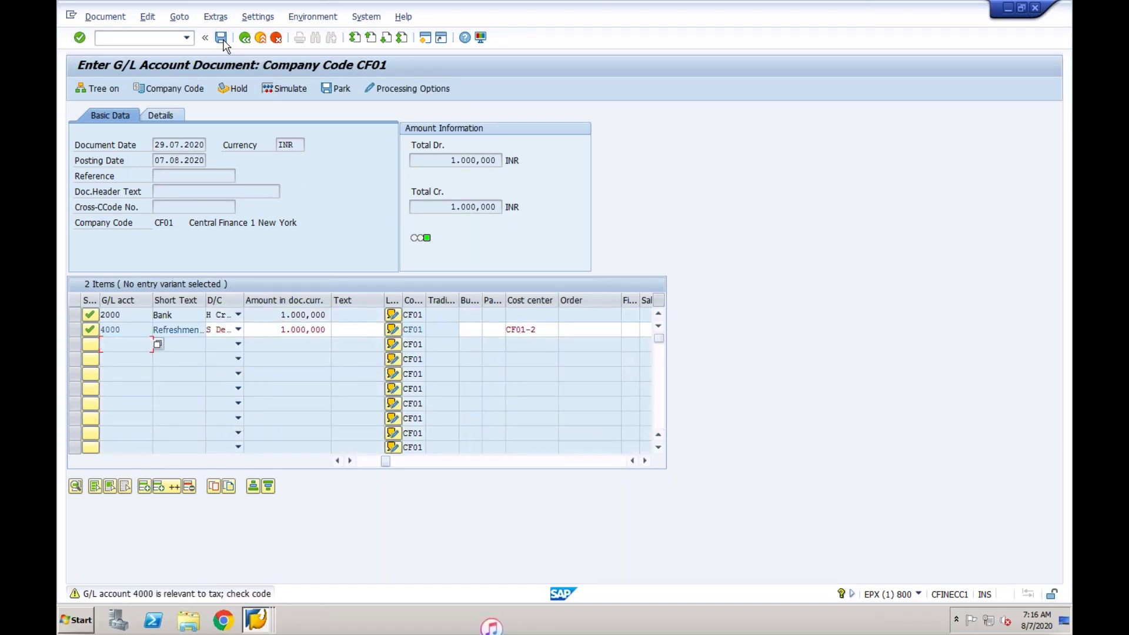
{"action": "left_click", "coordinate": [223, 41]}
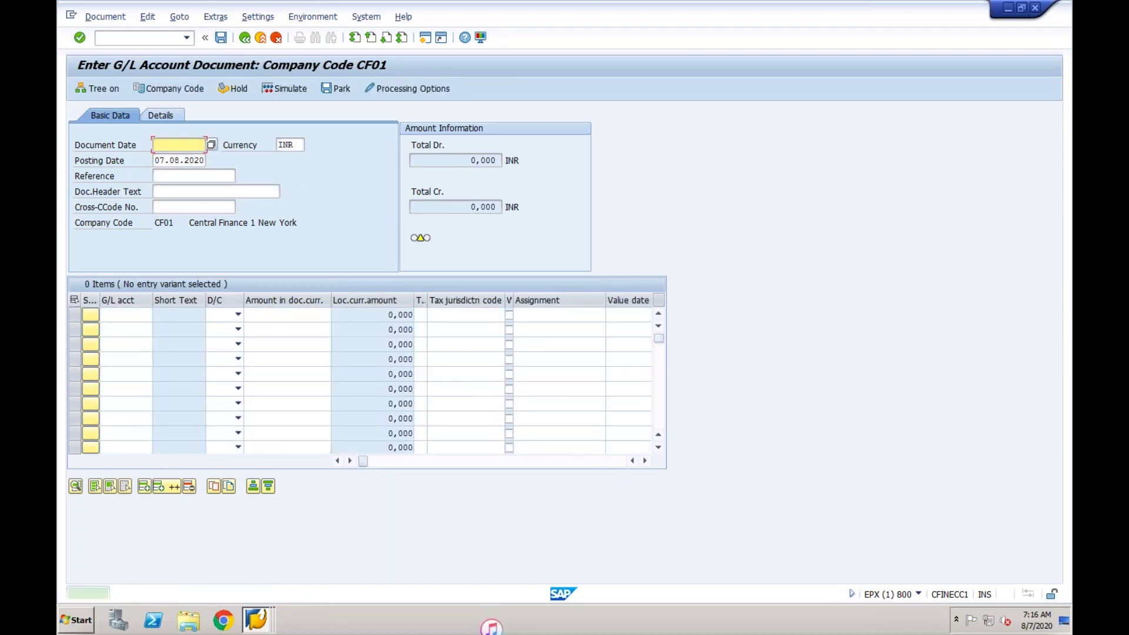
{"action": "left_click", "coordinate": [162, 38]}
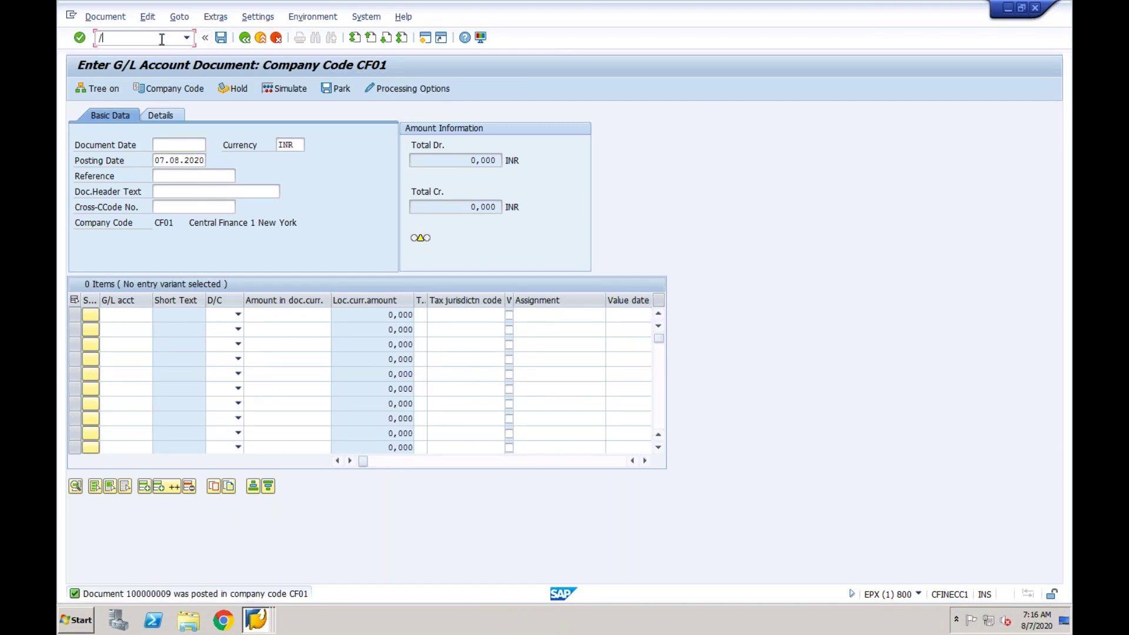
{"action": "type", "text": "/nse16n"}
- Open SE16N and select table CFIN_ACCIT from the cfin_acc suggestions
{"action": "key", "text": "Return"}
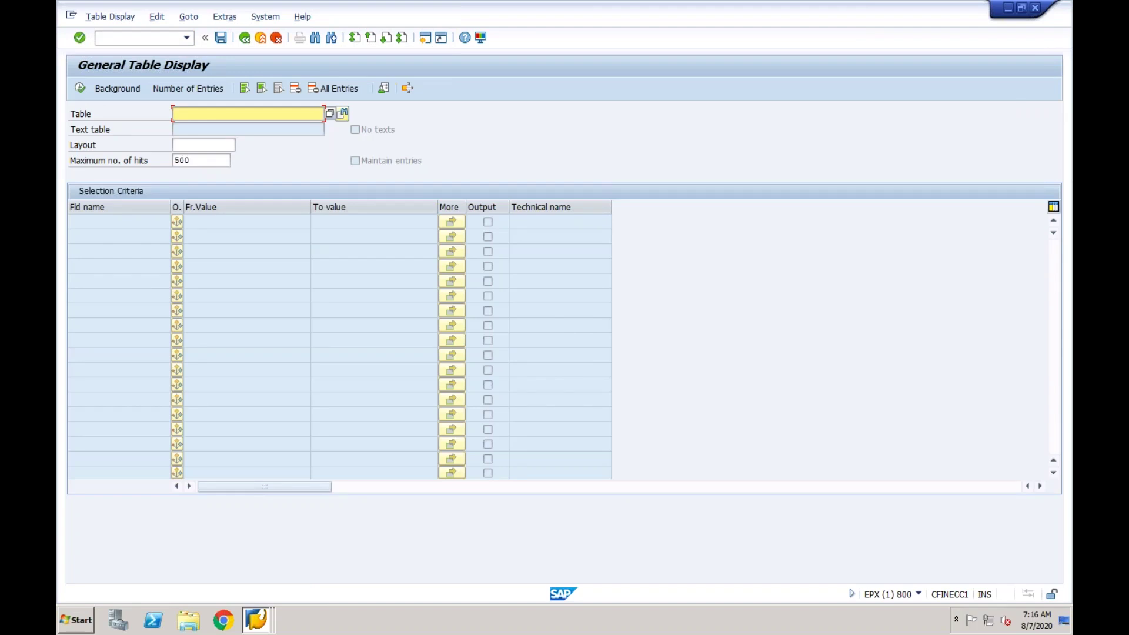
{"action": "type", "text": "c"}
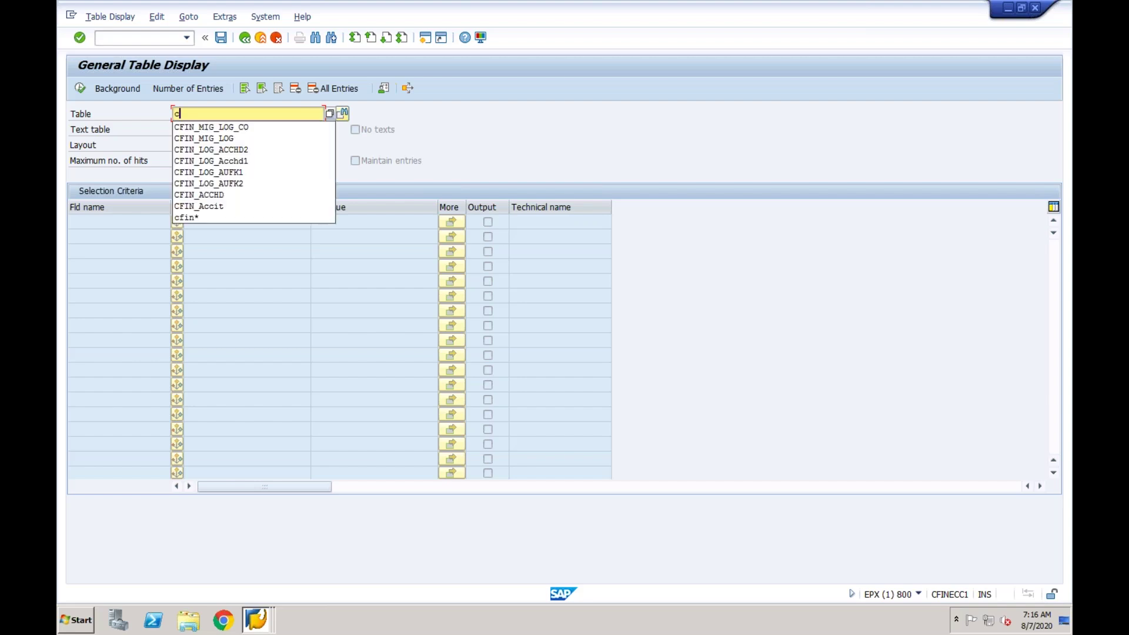
{"action": "type", "text": "fin_"}
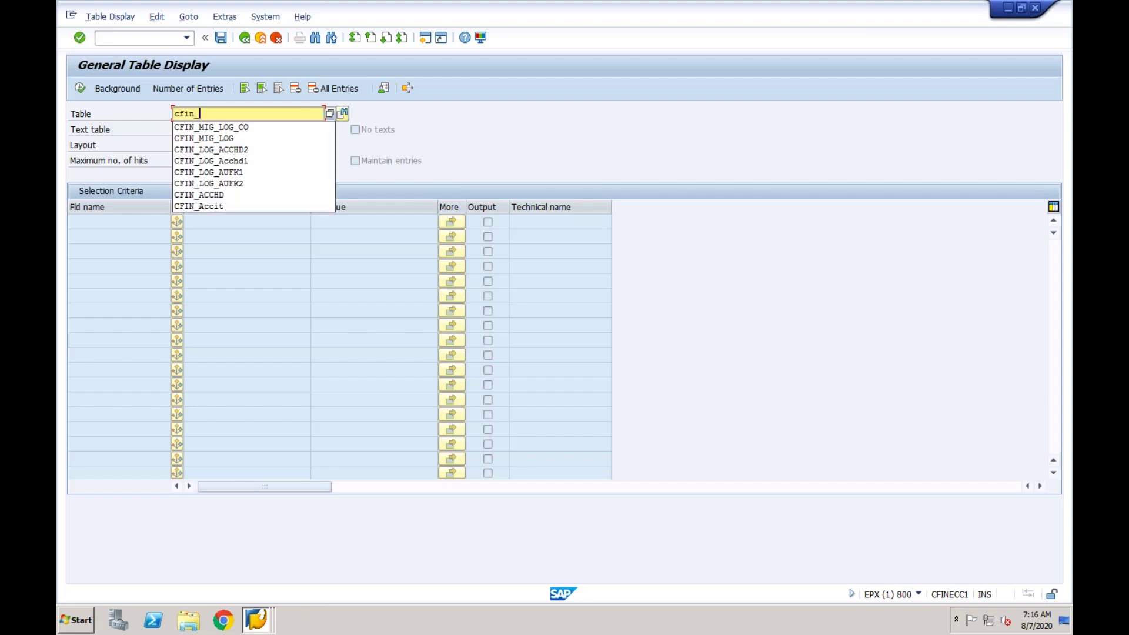
{"action": "type", "text": "acc"}
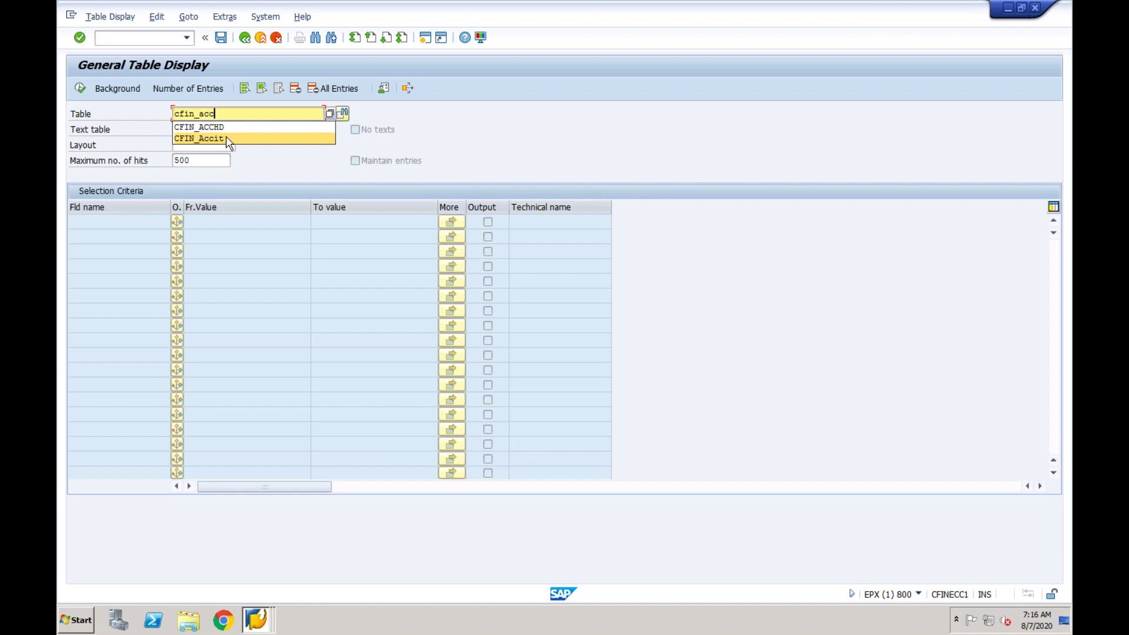
{"action": "left_click", "coordinate": [223, 139]}
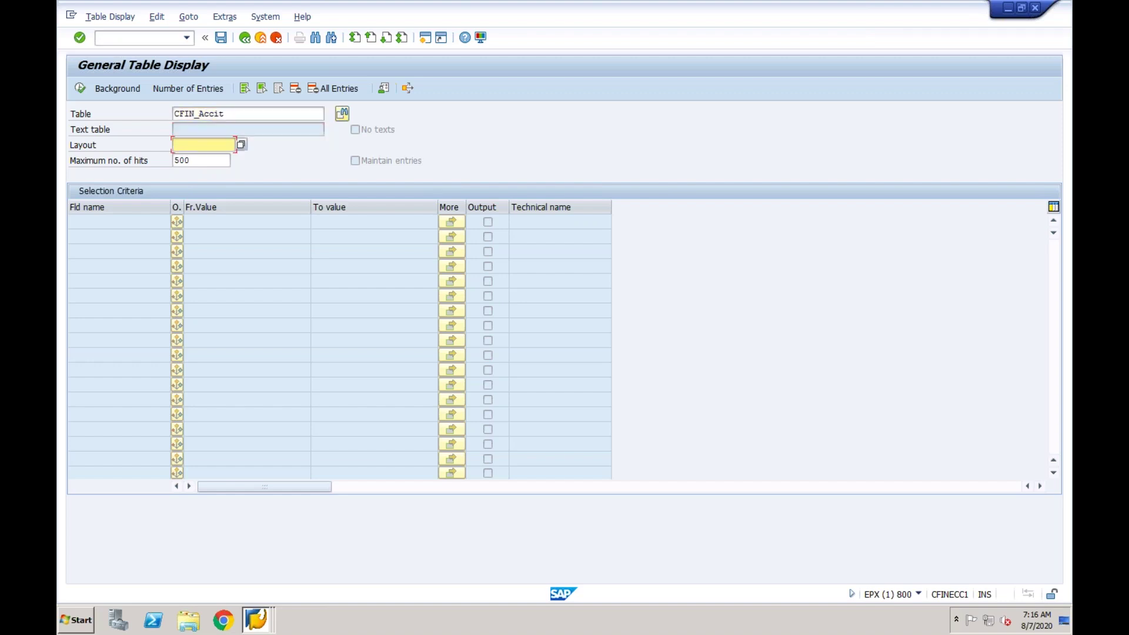
- Filter CFIN_ACCIT on company code CF01 and execute, returning 20 entries
{"action": "key", "text": "Return"}
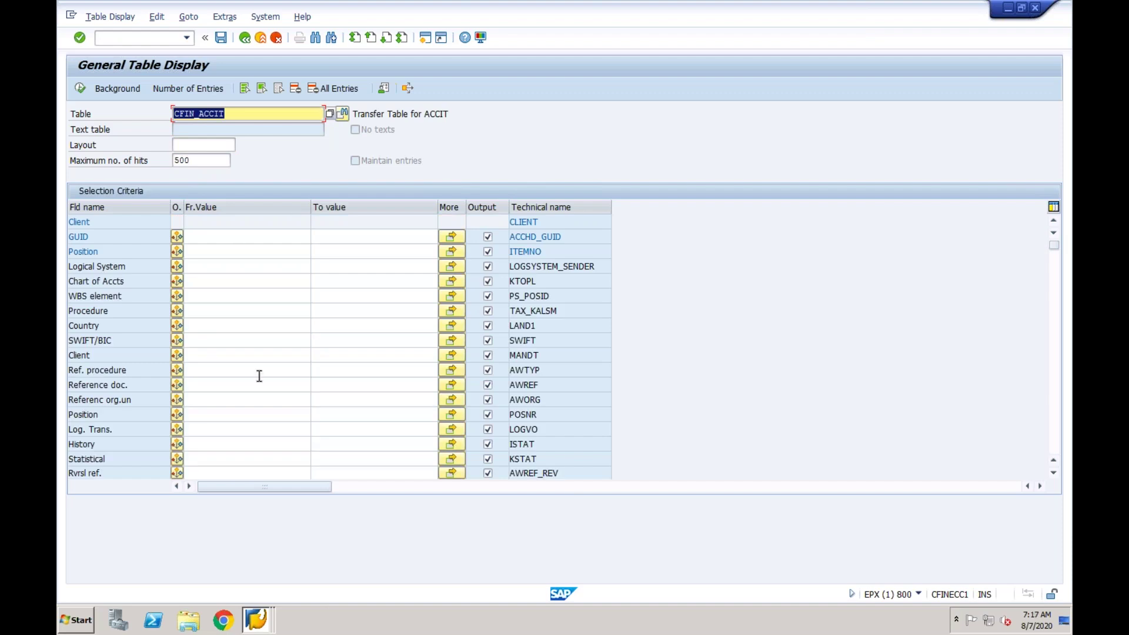
{"action": "left_click", "coordinate": [1053, 451]}
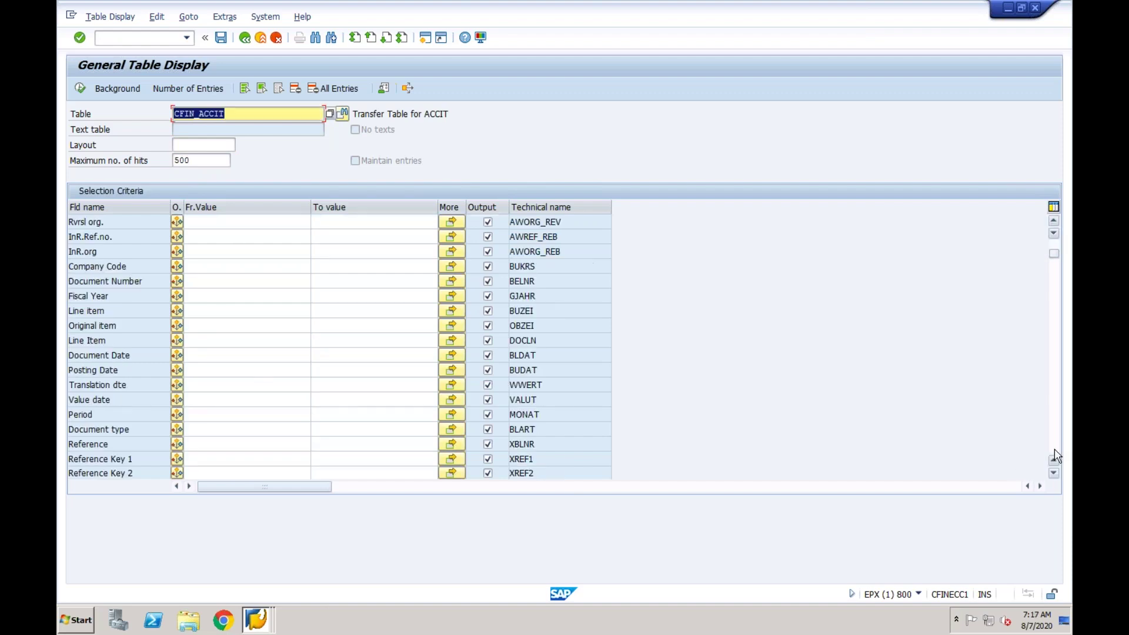
{"action": "left_click", "coordinate": [205, 265]}
{"action": "type", "text": "CF01"}
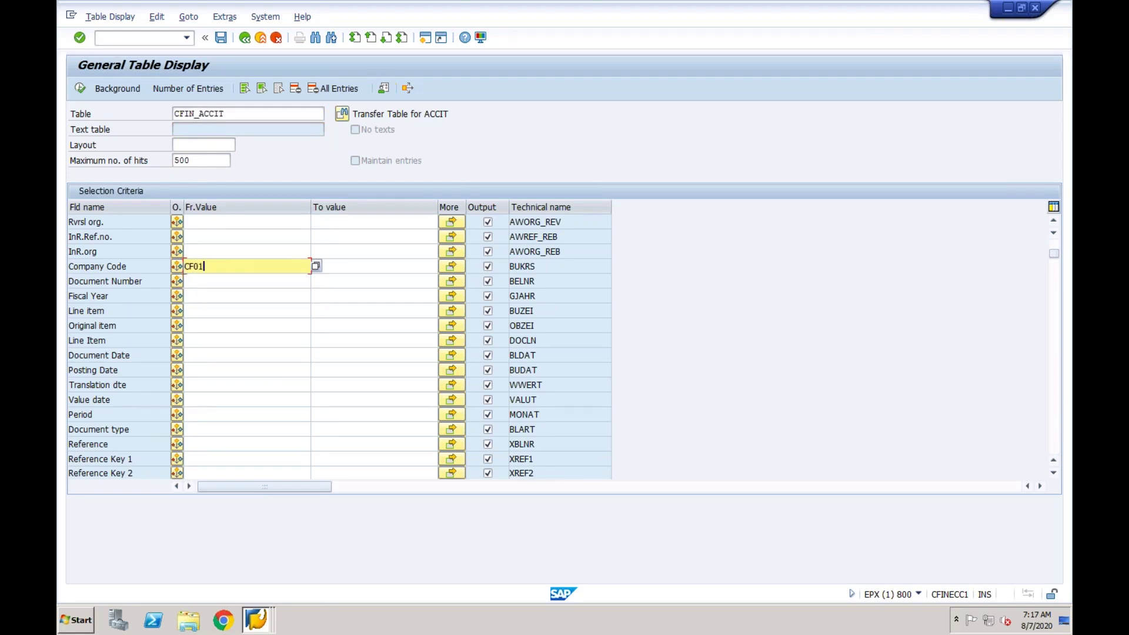
{"action": "left_click", "coordinate": [80, 88]}
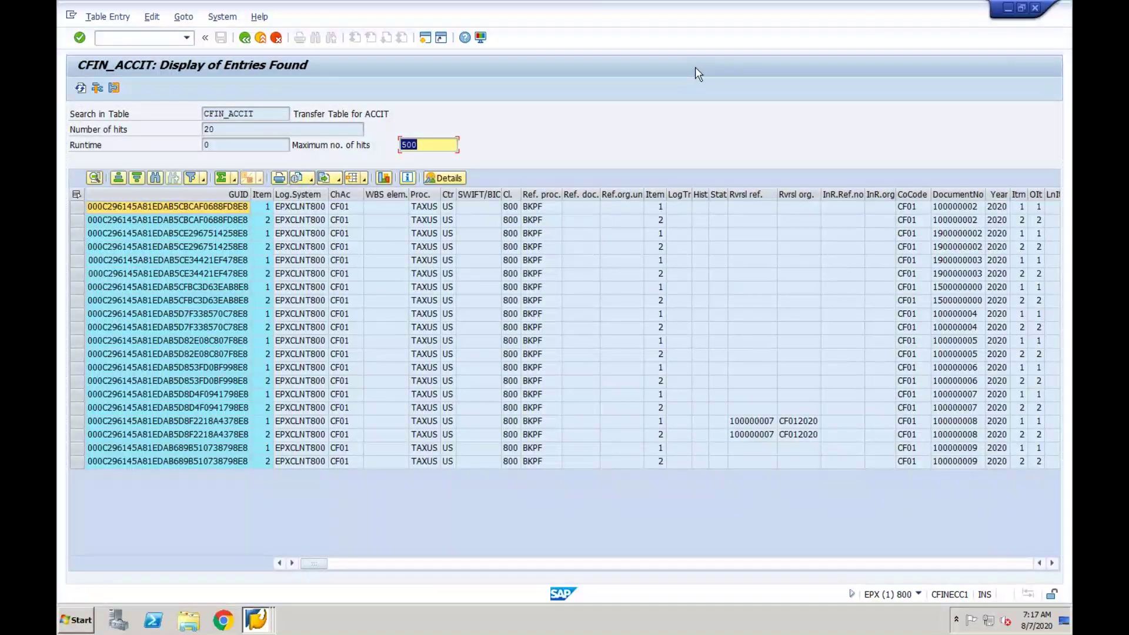
- Start FB03 in the other SAP session, then return to the CFIN_ACCIT results
{"action": "left_click", "coordinate": [256, 620]}
{"action": "left_click", "coordinate": [253, 571]}
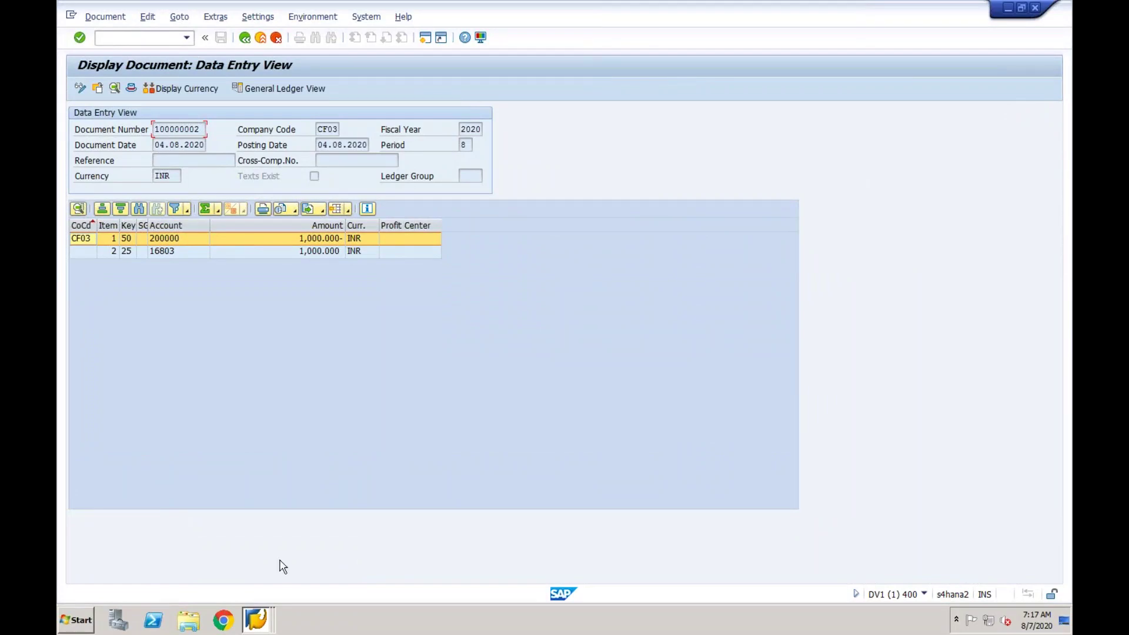
{"action": "left_click", "coordinate": [264, 617]}
{"action": "left_click", "coordinate": [259, 590]}
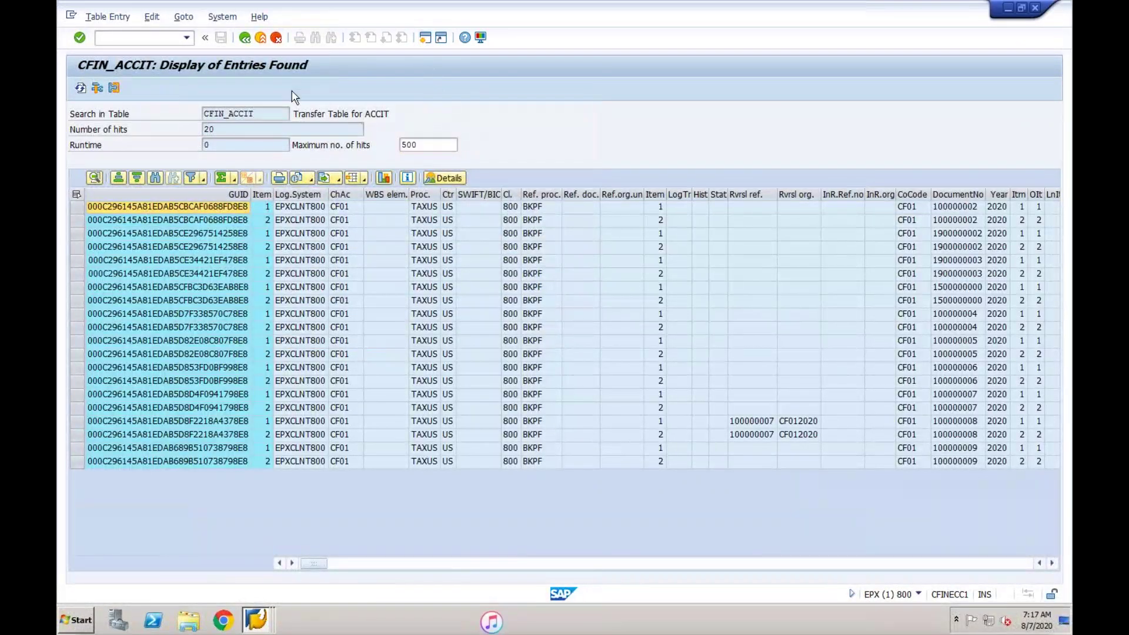
{"action": "key", "text": "alt+Tab"}
{"action": "type", "text": "fb03"}
{"action": "key", "text": "Return"}
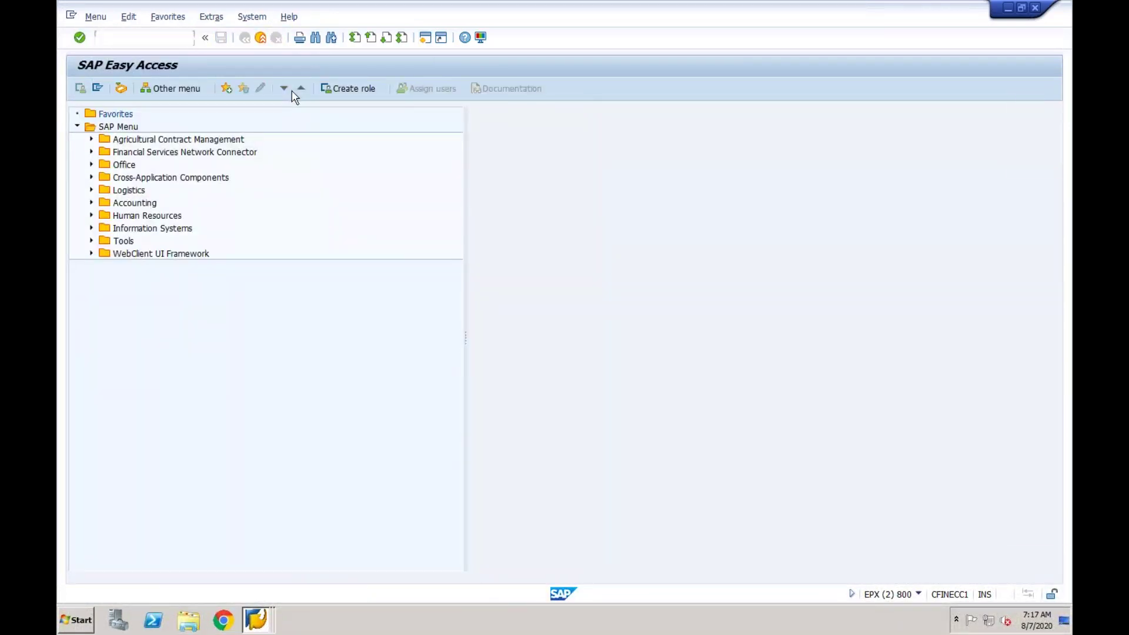
{"action": "left_click", "coordinate": [259, 617]}
{"action": "left_click", "coordinate": [259, 571]}
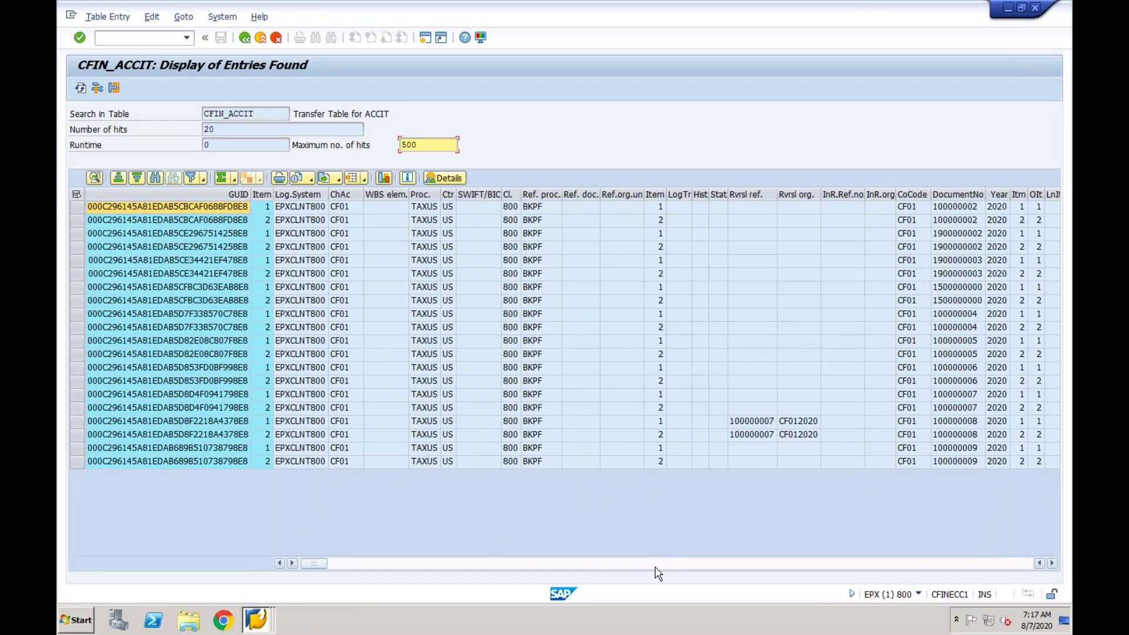
- Select both CFIN_ACCIT rows belonging to document 100000009
{"action": "left_click", "coordinate": [944, 450]}
{"action": "left_click", "coordinate": [949, 463]}
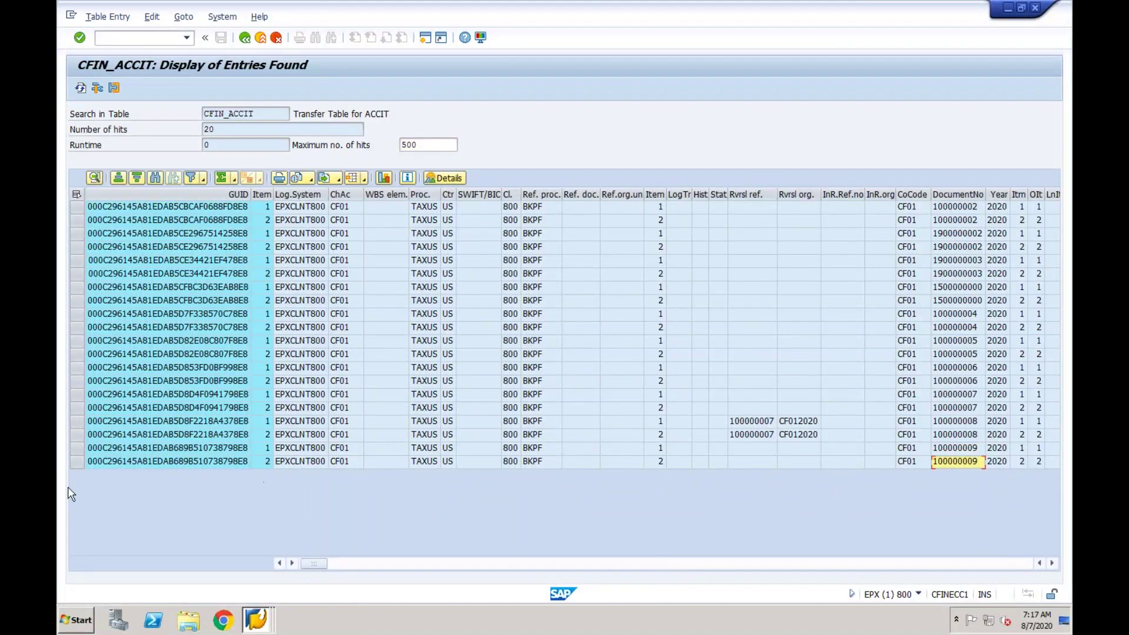
{"action": "left_click_drag", "start_coordinate": [81, 447], "coordinate": [81, 461]}
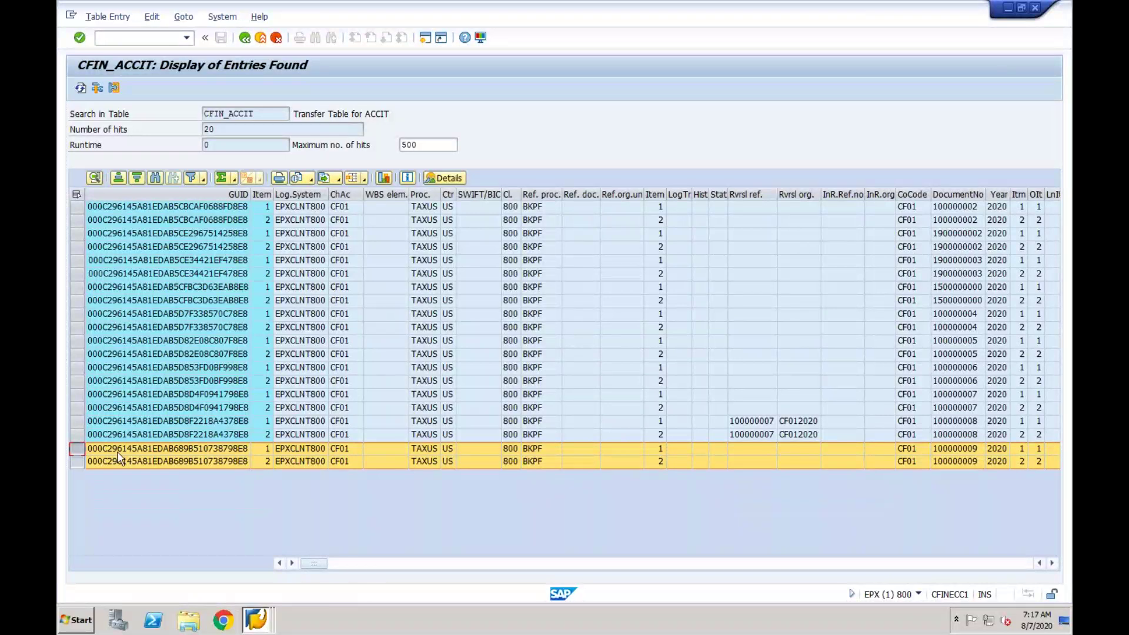
{"action": "left_click", "coordinate": [257, 617]}
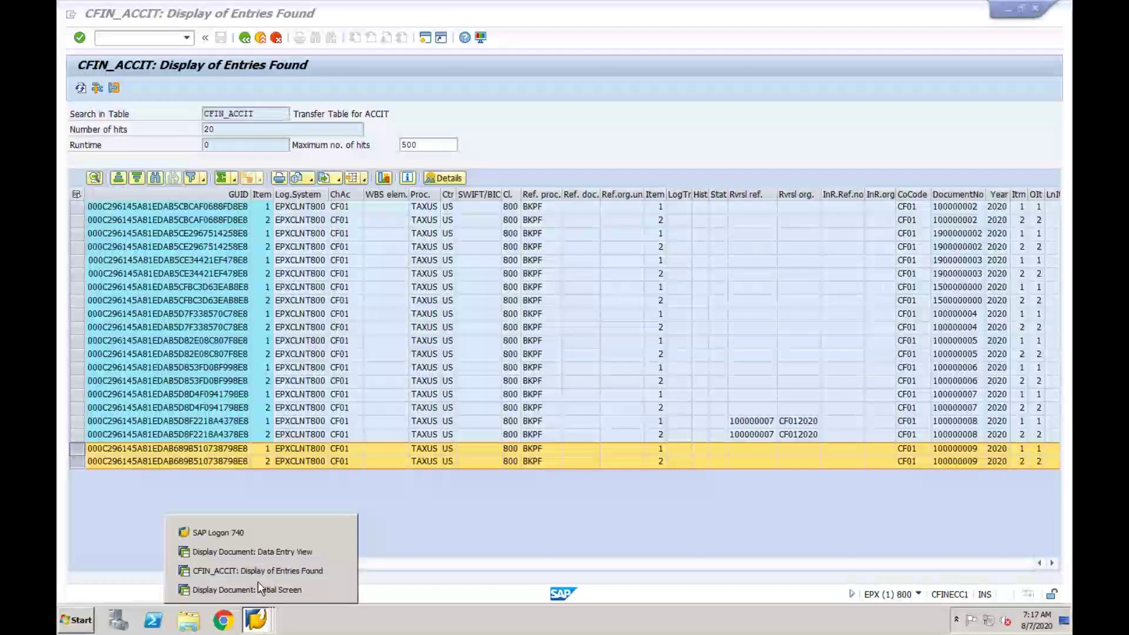
- In the Central Finance window, run /n/aif/ifmon from the command history
{"action": "left_click", "coordinate": [261, 551]}
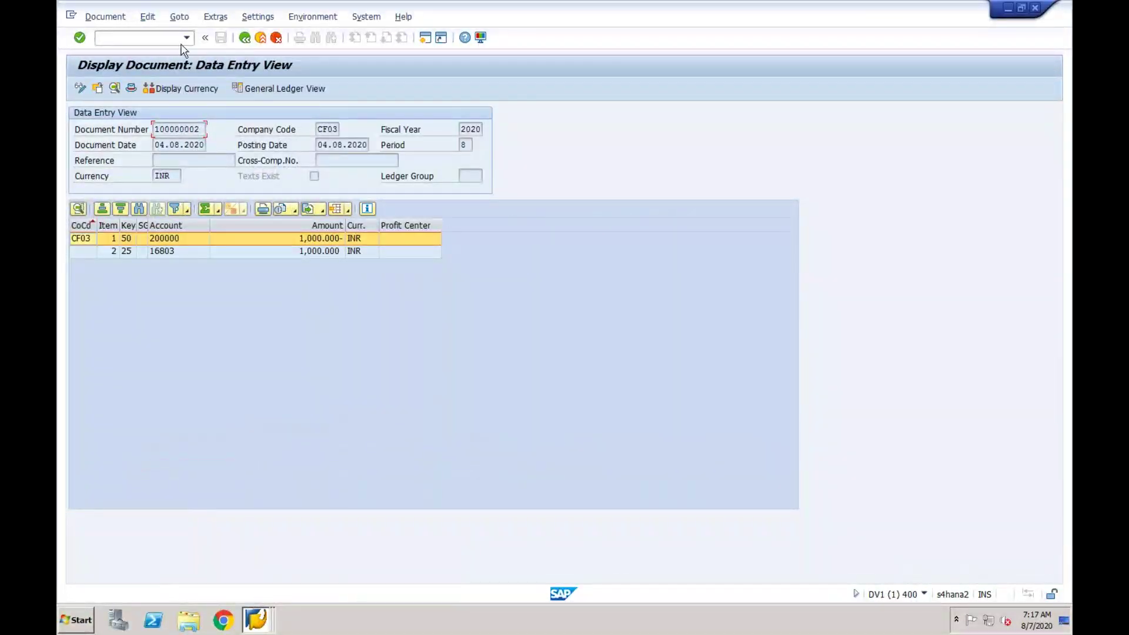
{"action": "left_click", "coordinate": [158, 40]}
{"action": "left_click", "coordinate": [187, 39]}
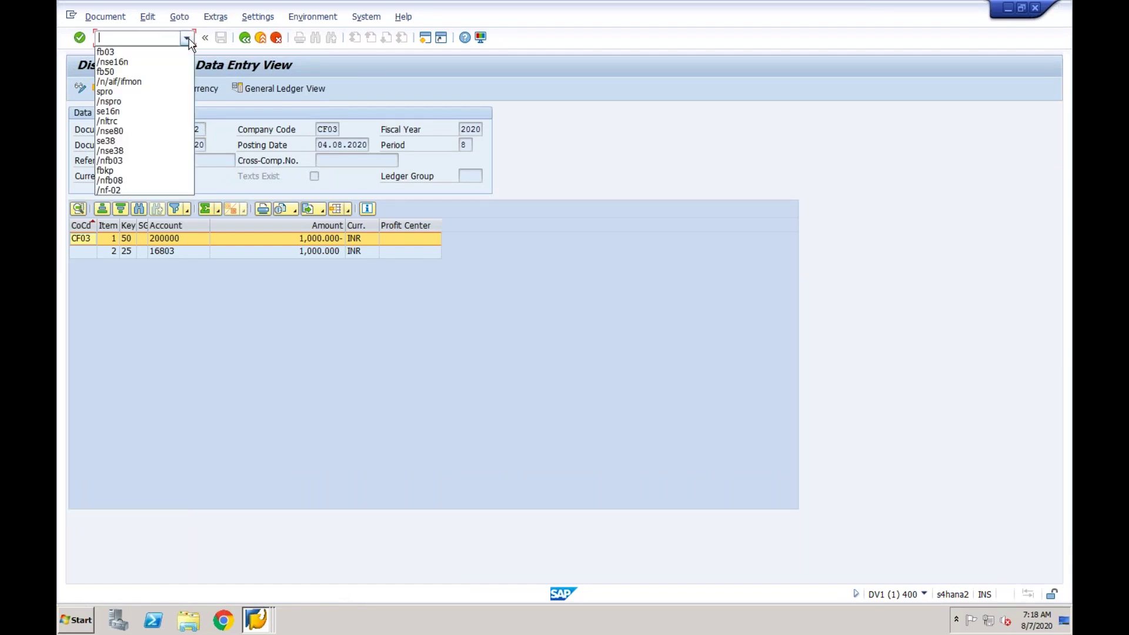
{"action": "left_click", "coordinate": [149, 82]}
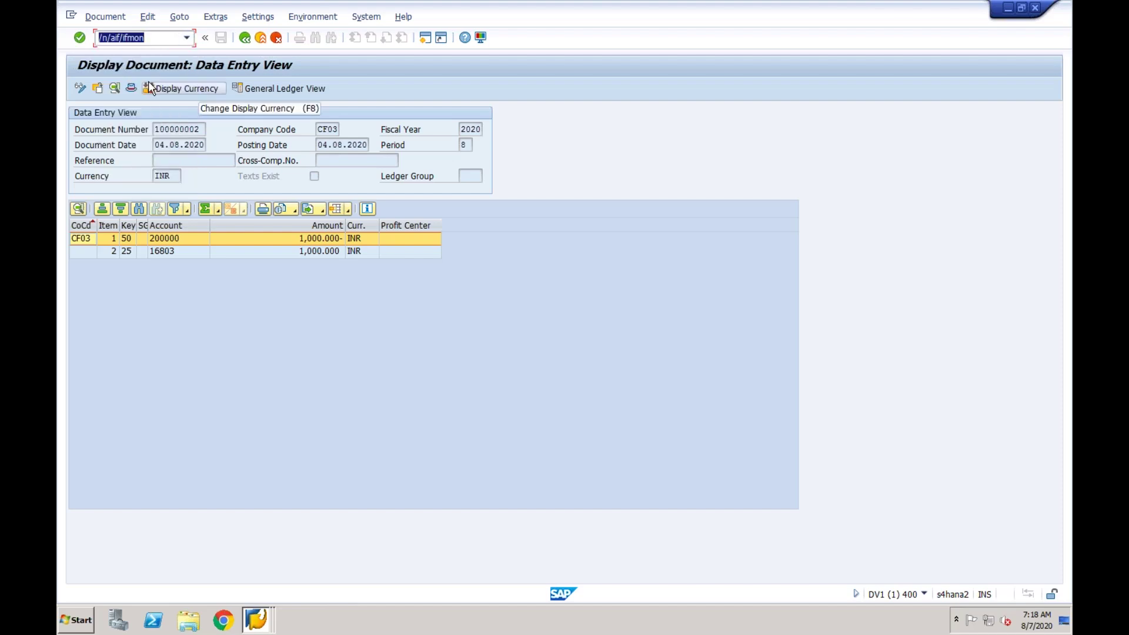
{"action": "left_click", "coordinate": [147, 41]}
{"action": "key", "text": "Return"}
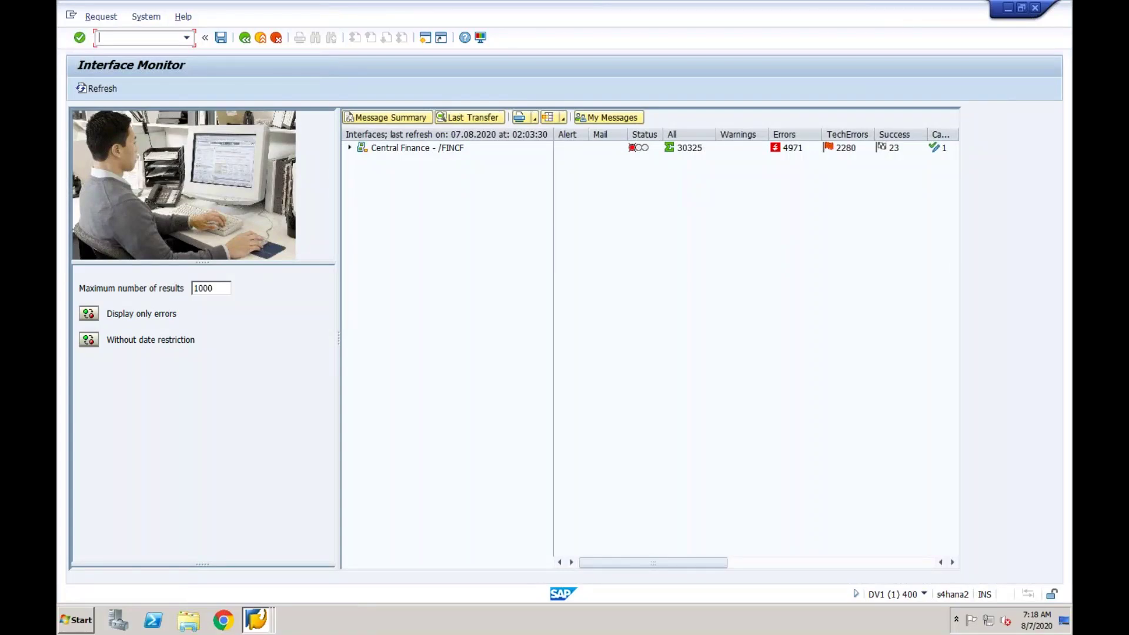
- Expand Central Finance and review the AC_DOC/2, CO_DOC/1 and CO_OBJ/1 interface counts
{"action": "left_click", "coordinate": [350, 148]}
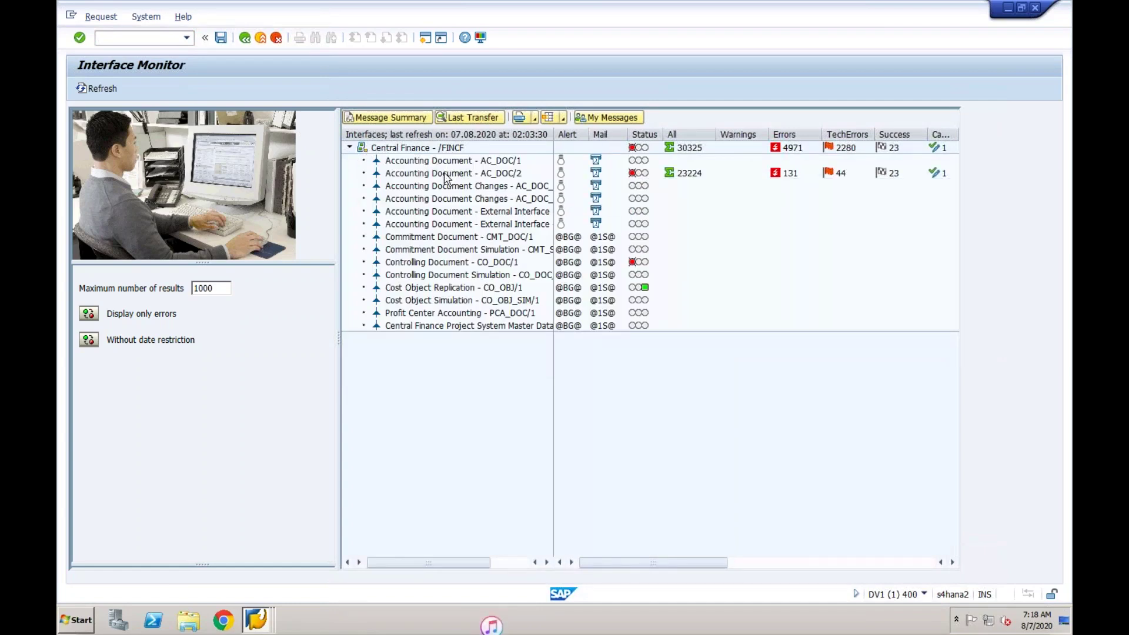
{"action": "left_click", "coordinate": [448, 174]}
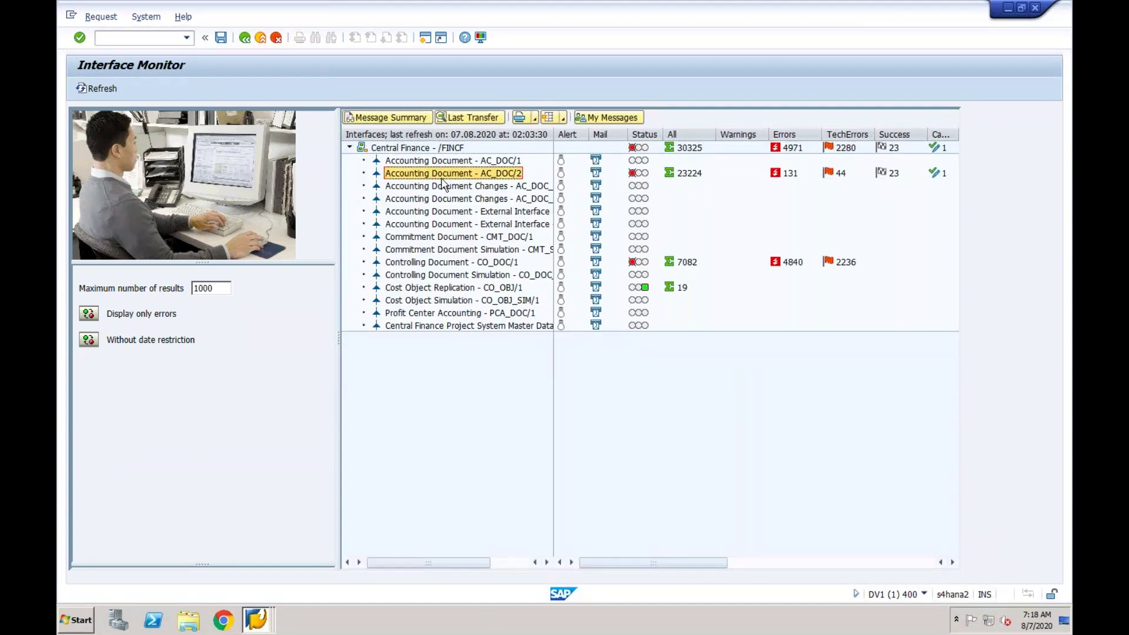
{"action": "left_click", "coordinate": [456, 249]}
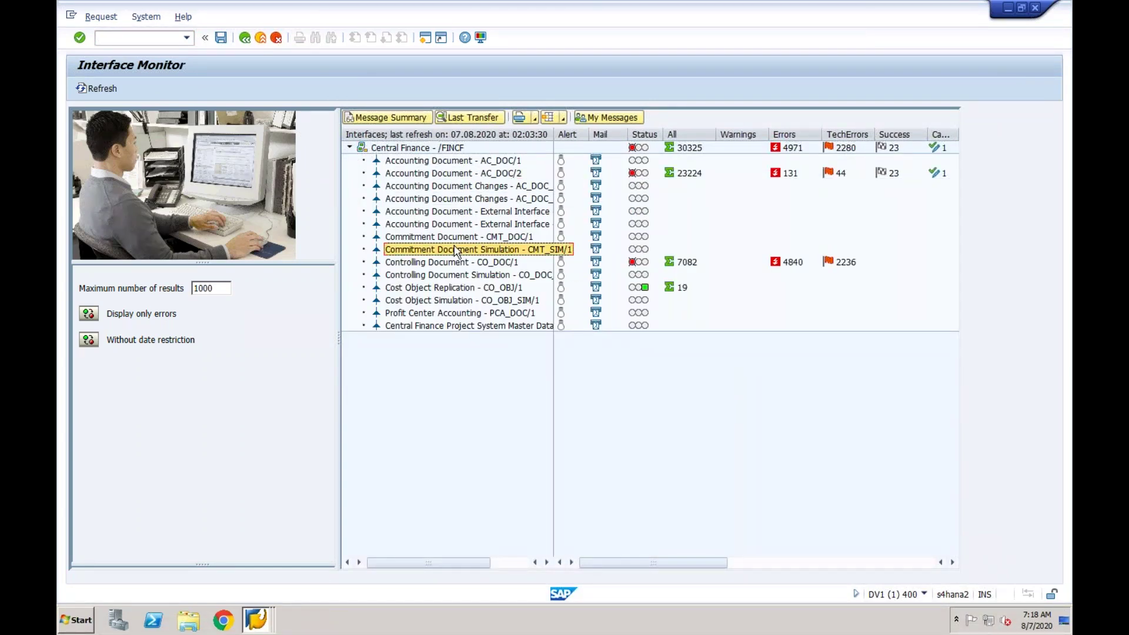
{"action": "left_click", "coordinate": [452, 289]}
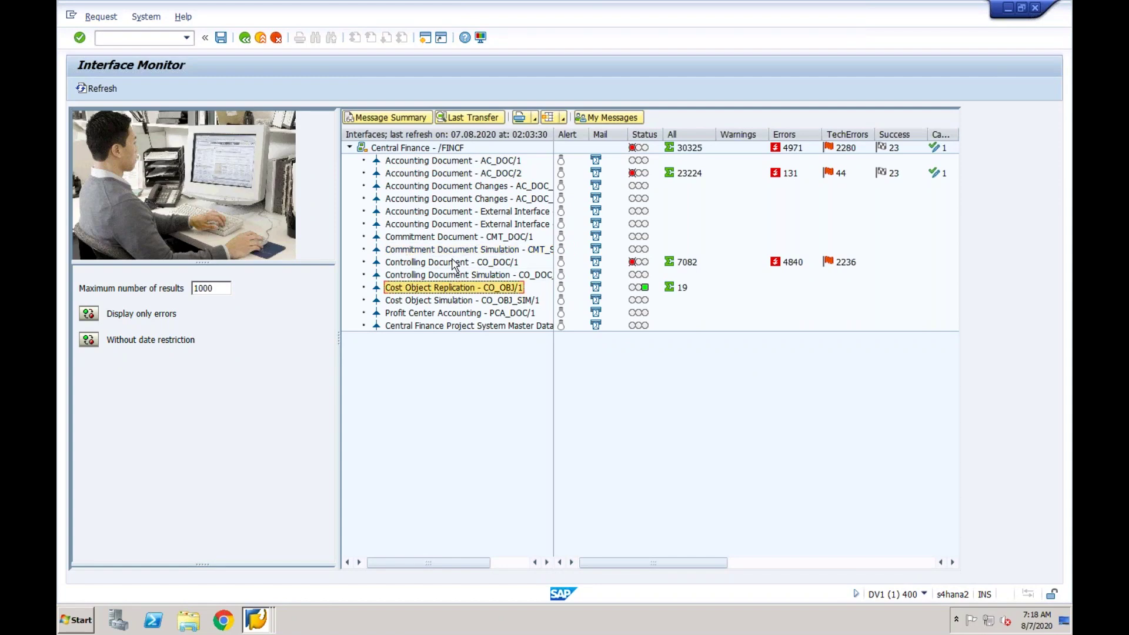
{"action": "left_click", "coordinate": [462, 175]}
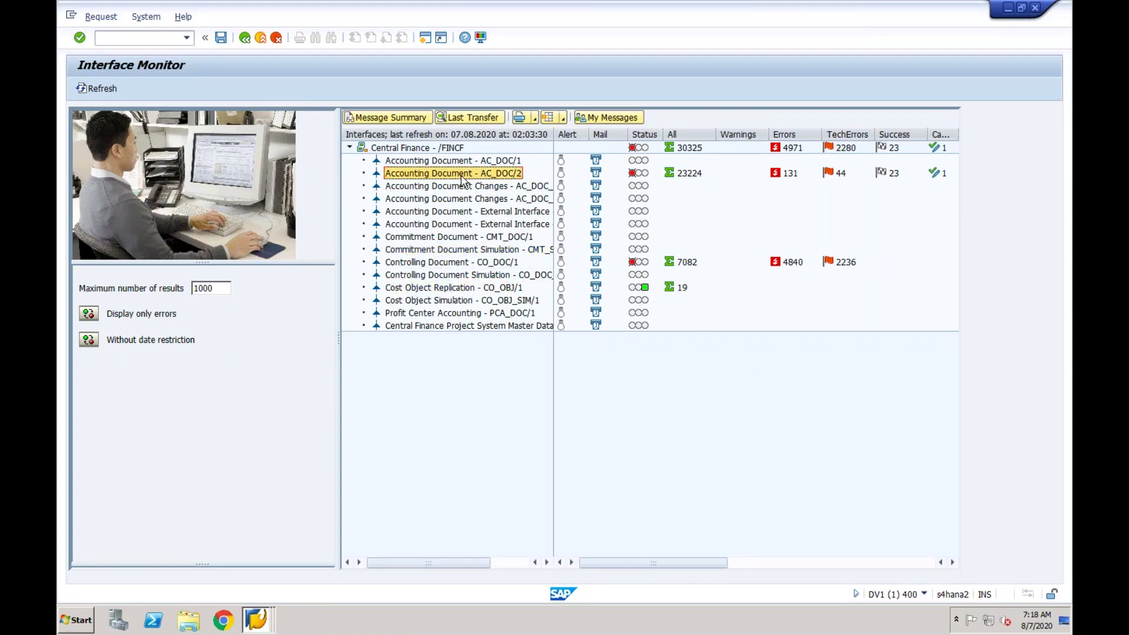
{"action": "left_click", "coordinate": [449, 264]}
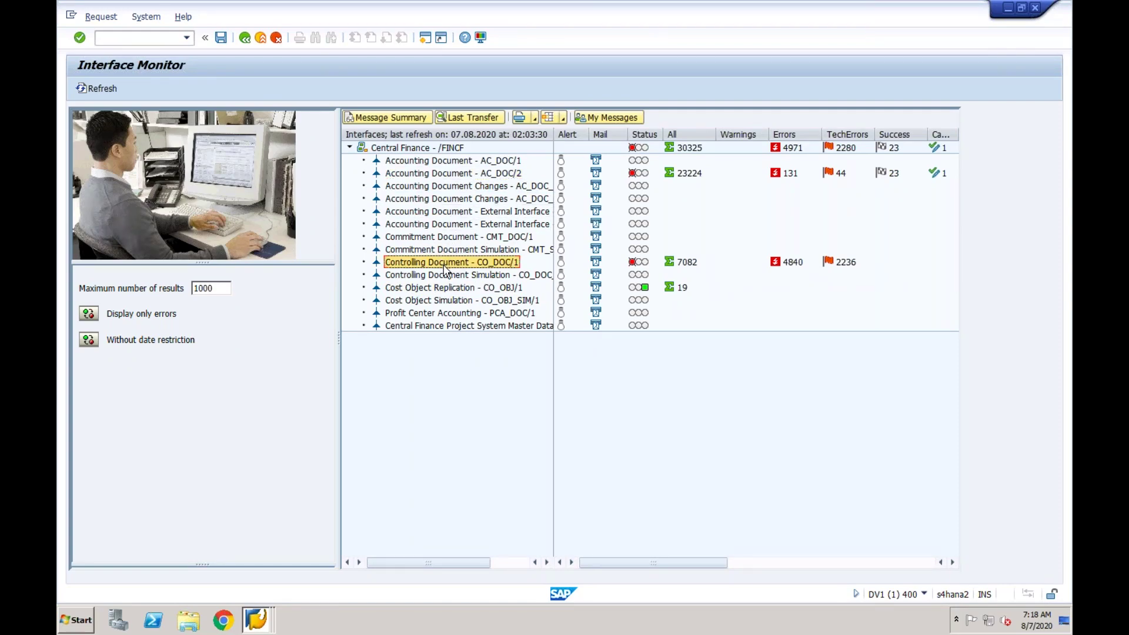
{"action": "left_click", "coordinate": [447, 289]}
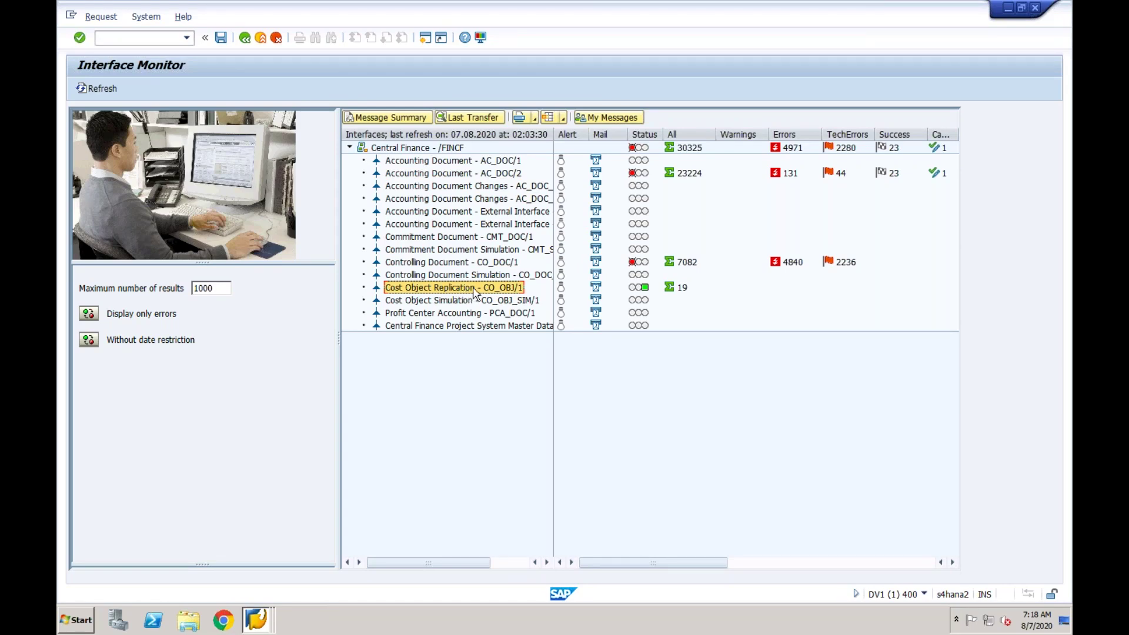
{"action": "left_click", "coordinate": [462, 175]}
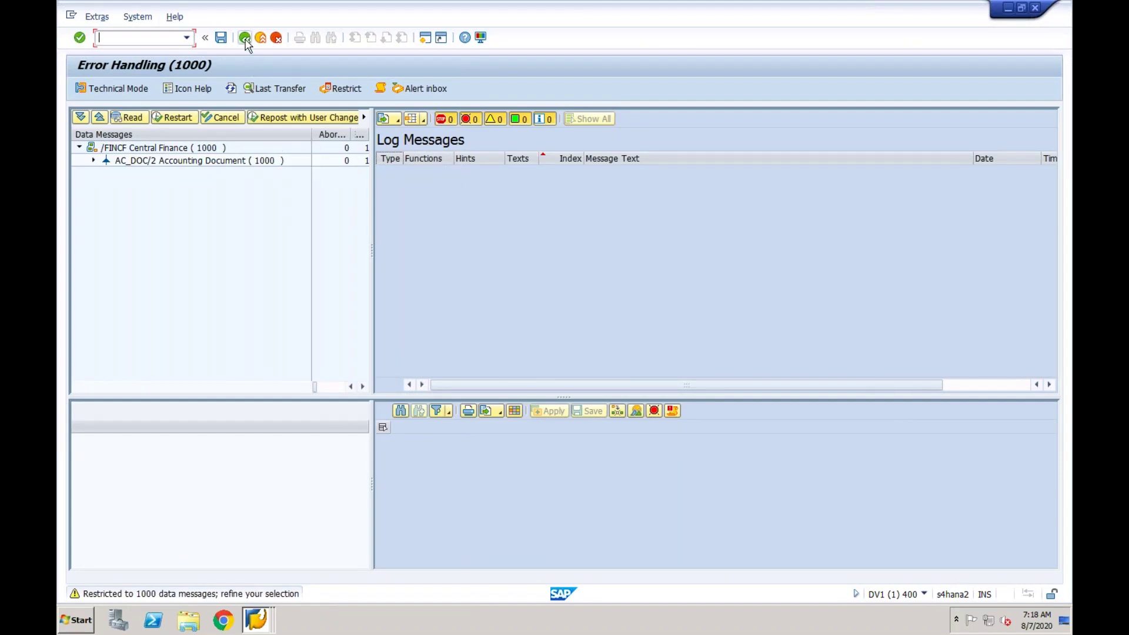
{"action": "left_click", "coordinate": [244, 38]}
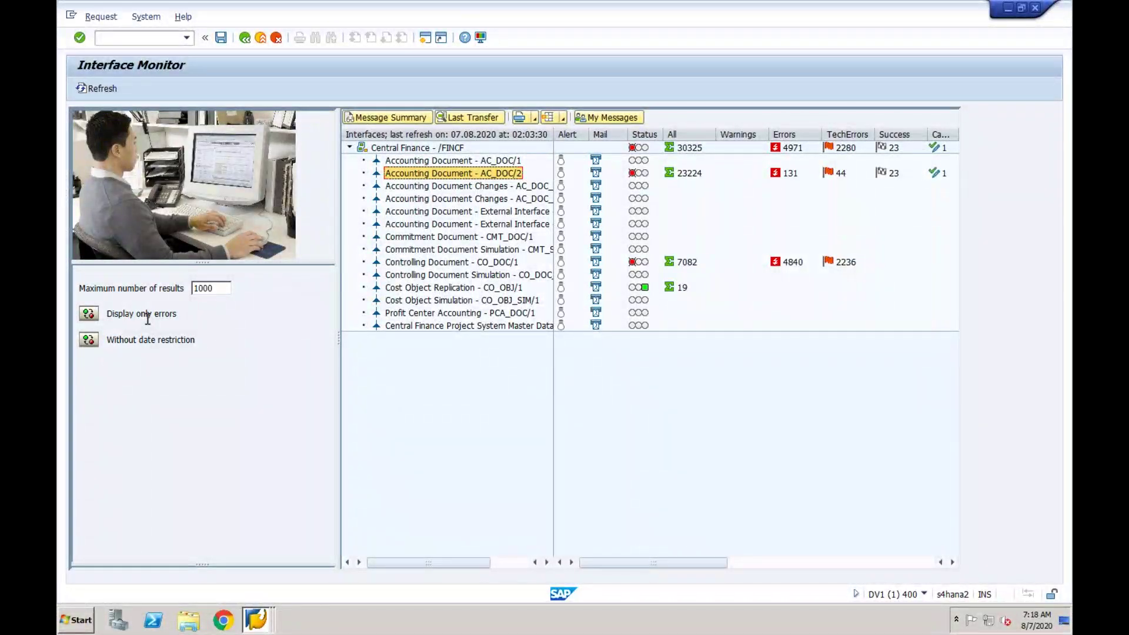
- Show all messages dated from 07.08.2020 and open the AC_DOC/2 messages
{"action": "left_click", "coordinate": [90, 315]}
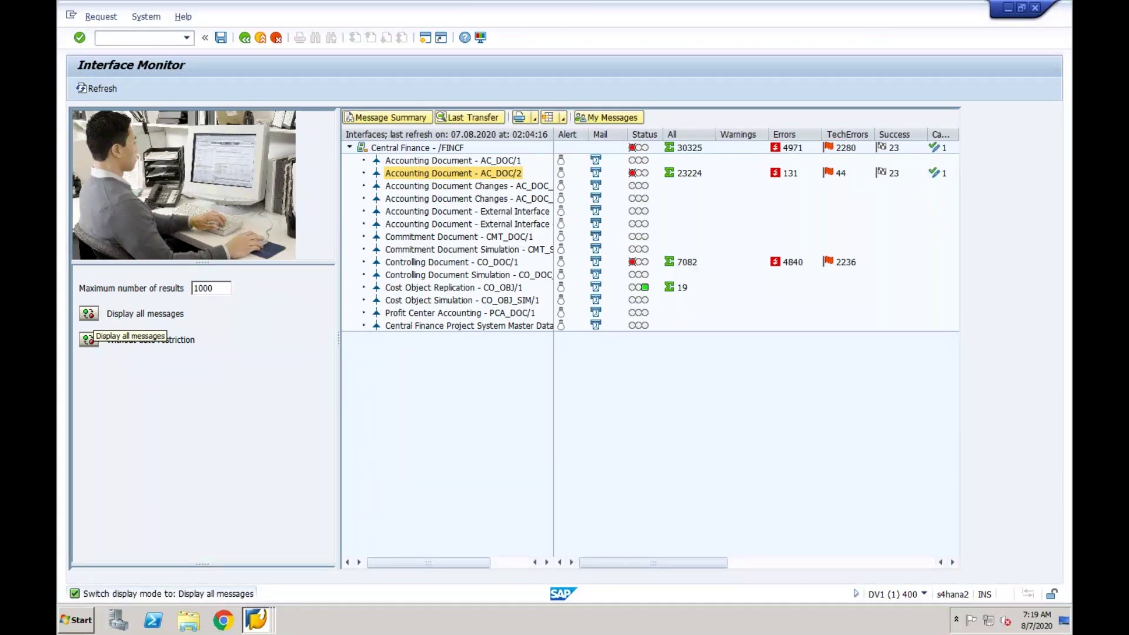
{"action": "left_click", "coordinate": [89, 340]}
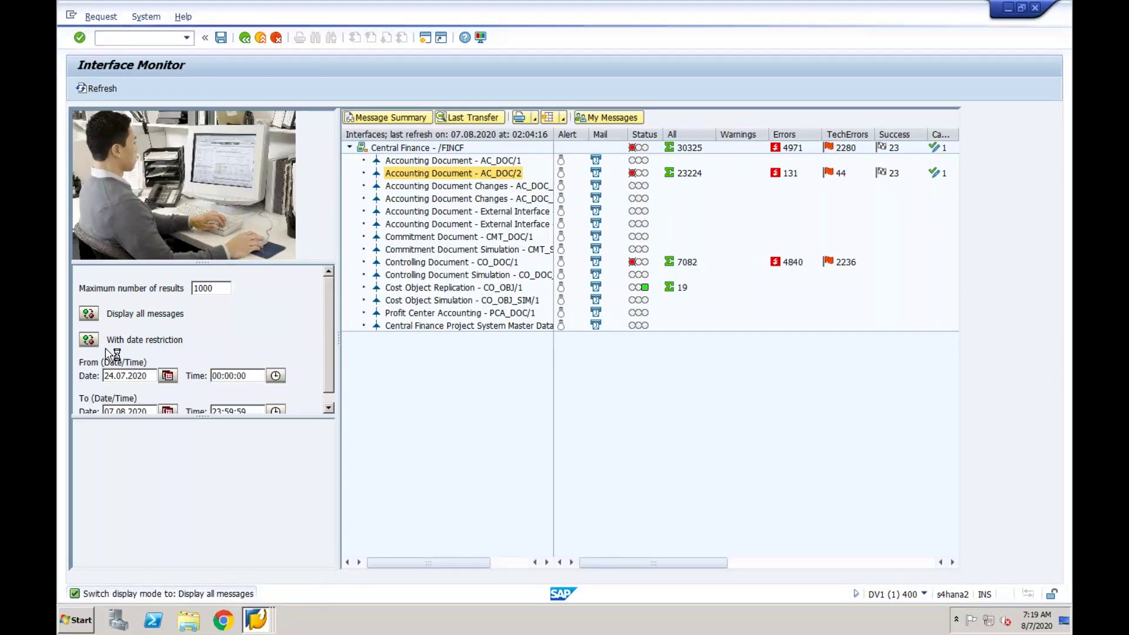
{"action": "left_click", "coordinate": [168, 376]}
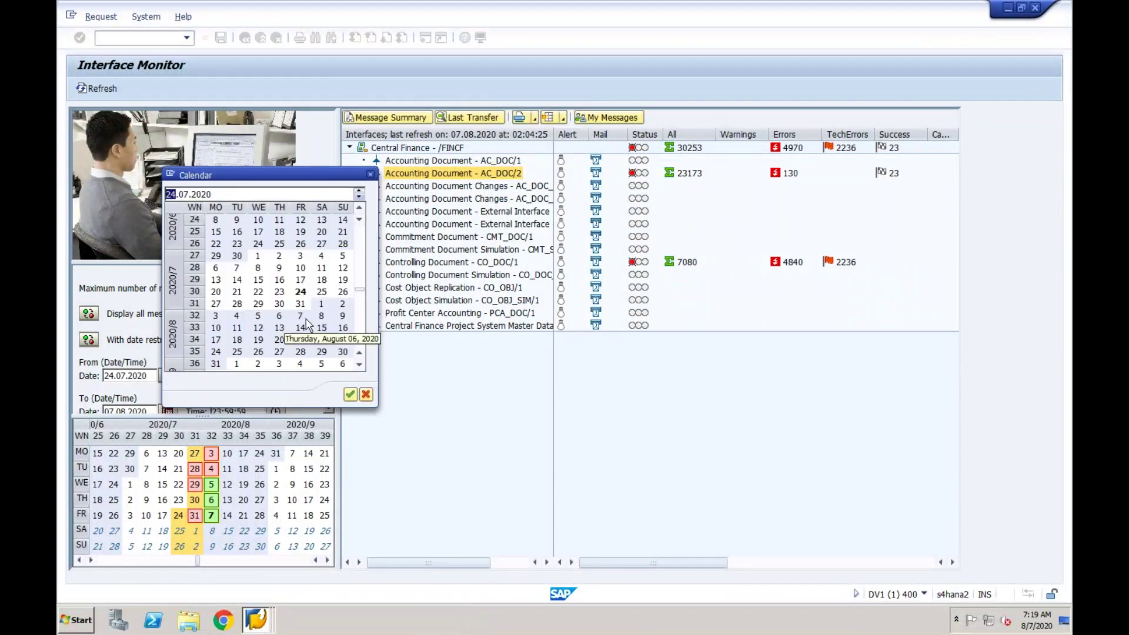
{"action": "double_click", "coordinate": [301, 317]}
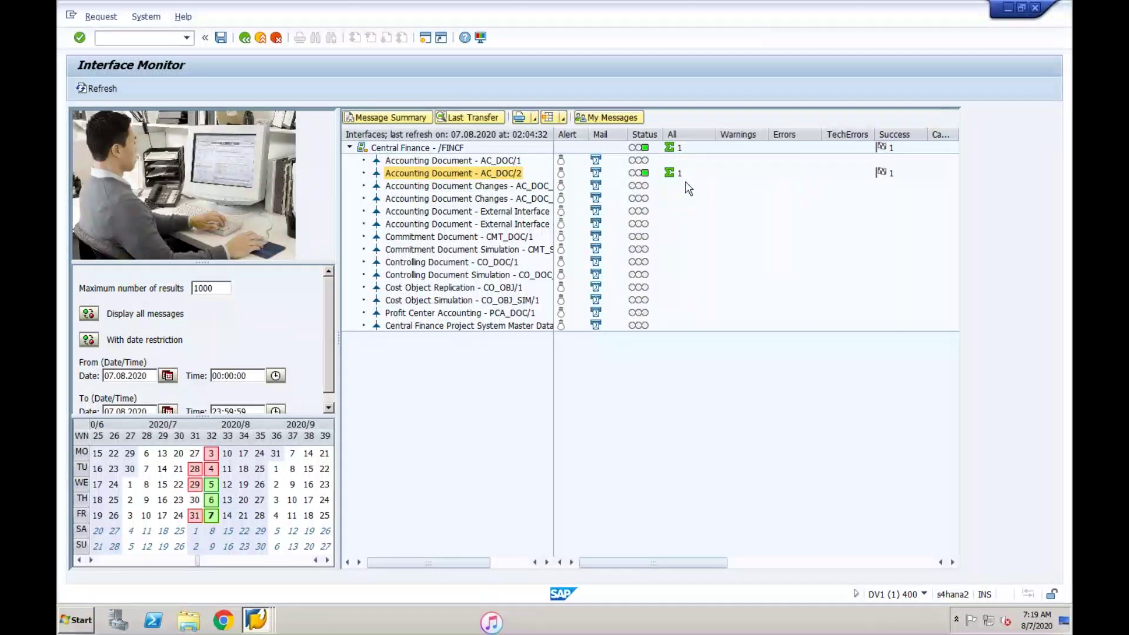
{"action": "left_click", "coordinate": [499, 179]}
{"action": "double_click", "coordinate": [499, 179]}
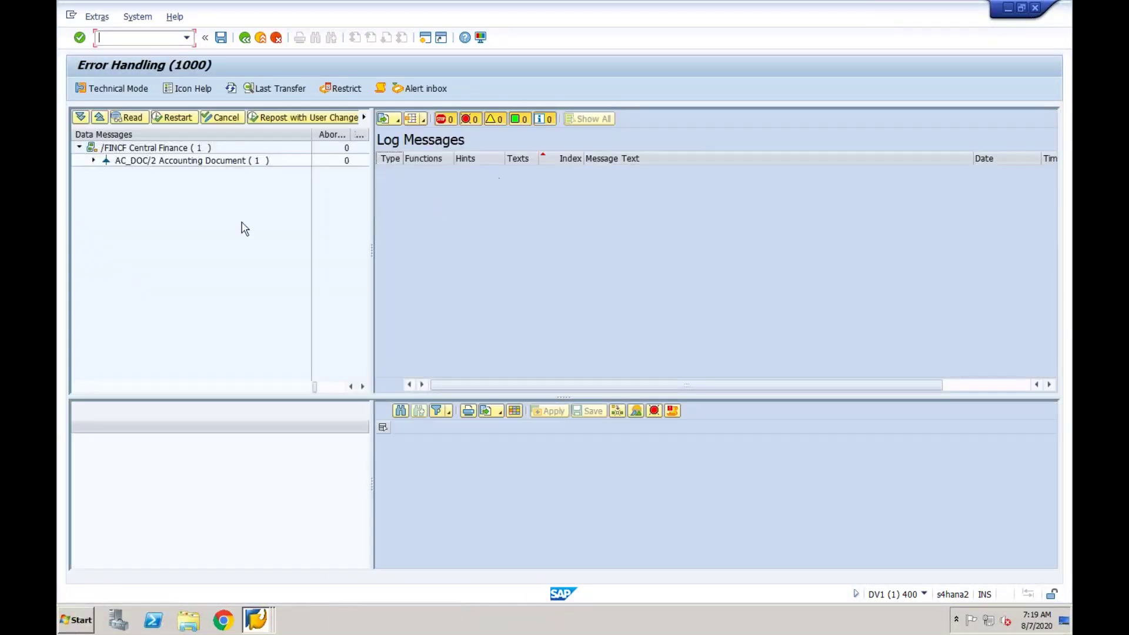
- Open the log of the 07.08.2020 02:01:39 AC_DOC/2 message
{"action": "left_click", "coordinate": [93, 160]}
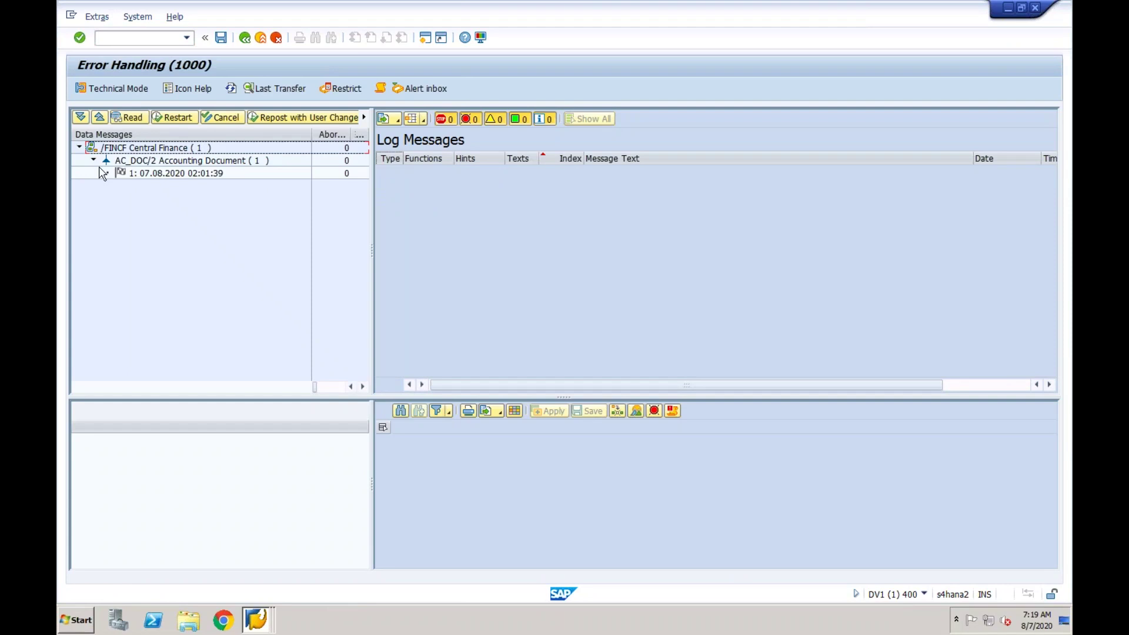
{"action": "mouse_move", "coordinate": [122, 174]}
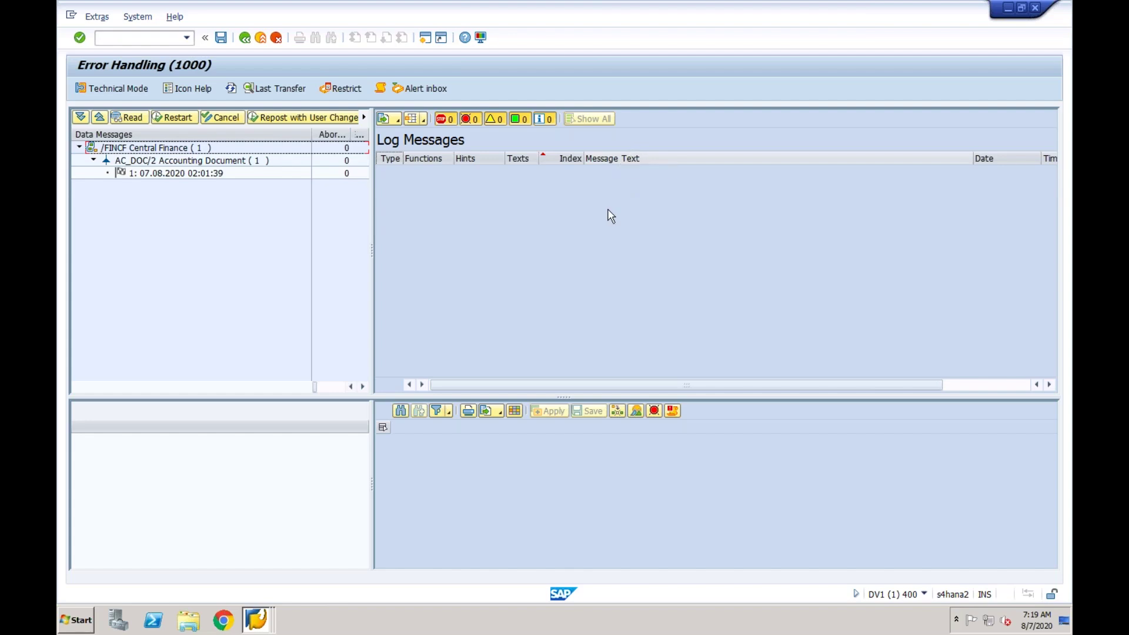
{"action": "left_click", "coordinate": [159, 174]}
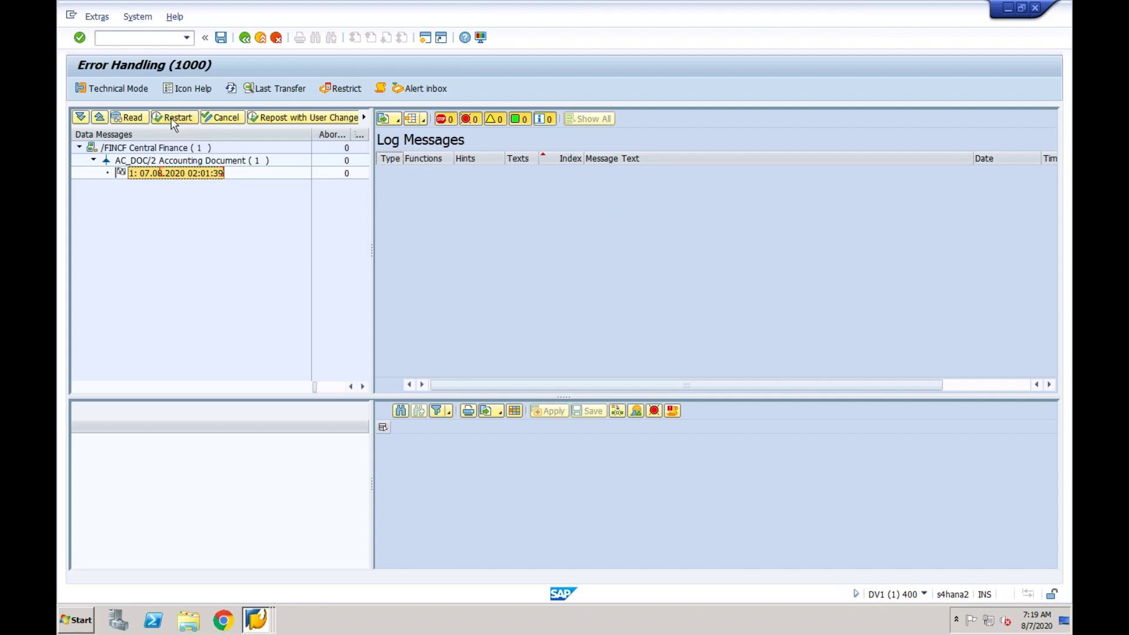
{"action": "double_click", "coordinate": [183, 174]}
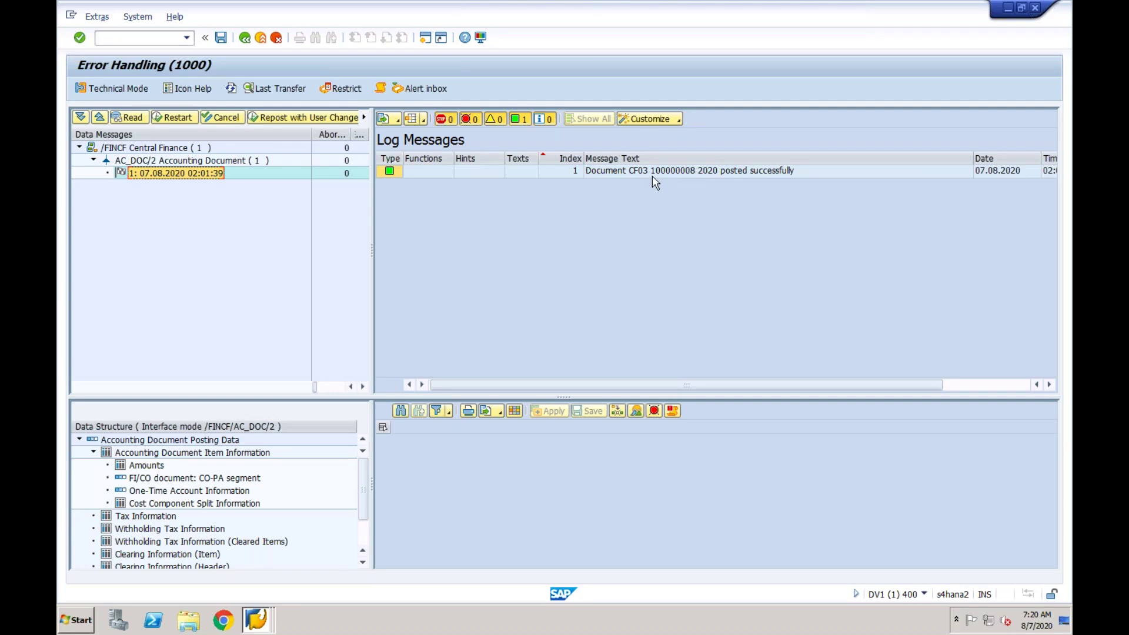
- Start the FB03 document display transaction from the error handling window with /nfb03
{"action": "left_click", "coordinate": [122, 40]}
{"action": "type", "text": "/n"}
{"action": "left_click", "coordinate": [259, 626]}
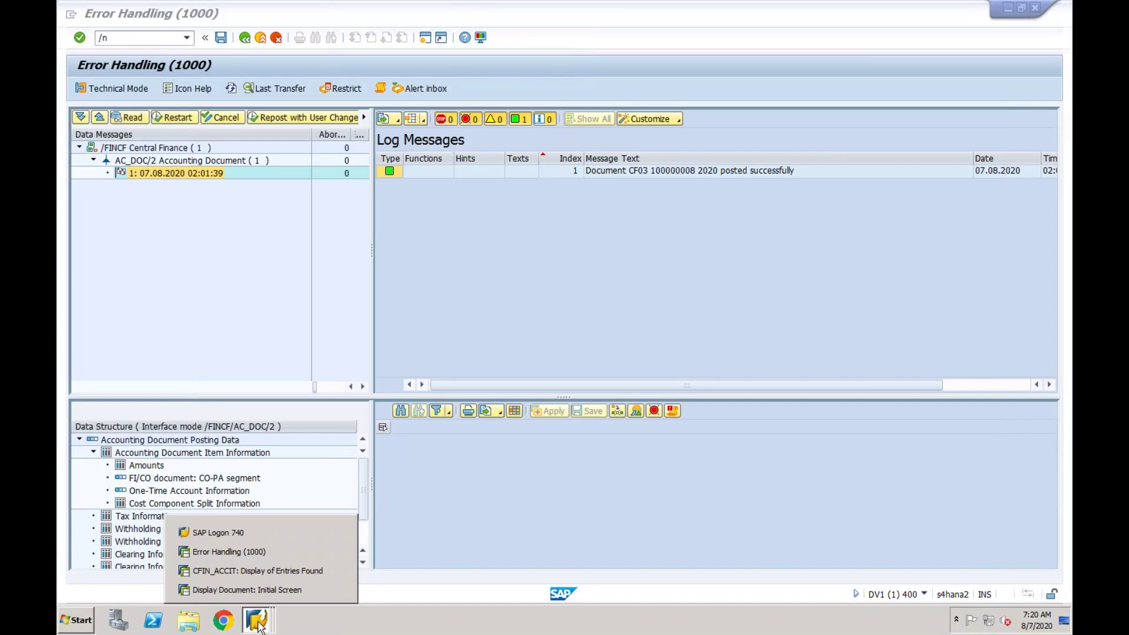
{"action": "left_click", "coordinate": [229, 552]}
{"action": "left_click", "coordinate": [140, 38]}
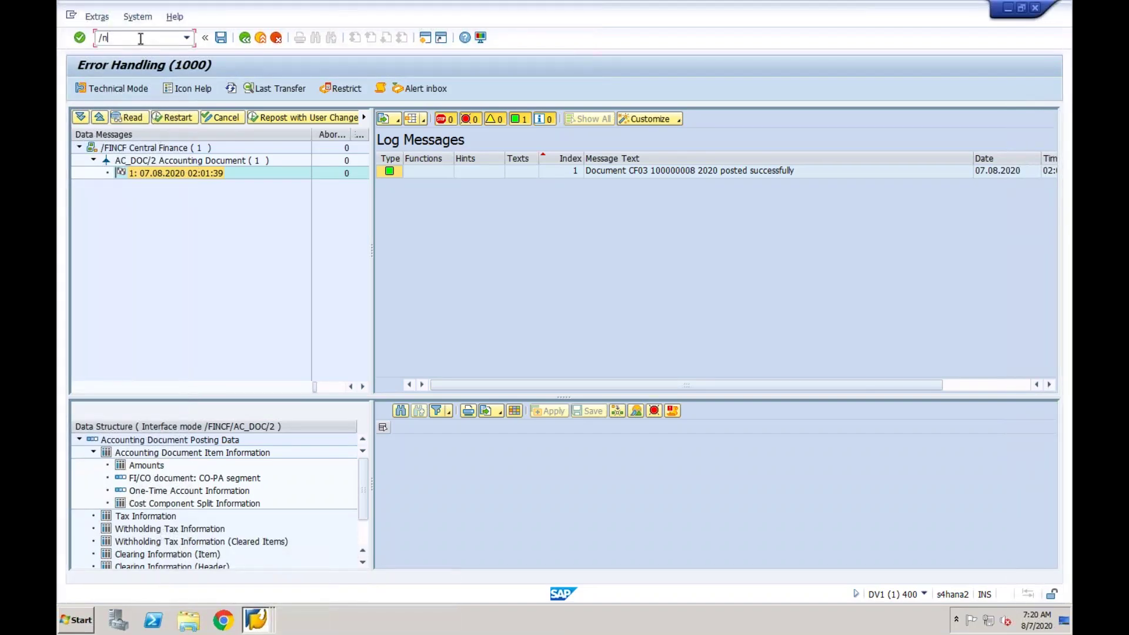
{"action": "type", "text": "fb03"}
{"action": "key", "text": "Return"}
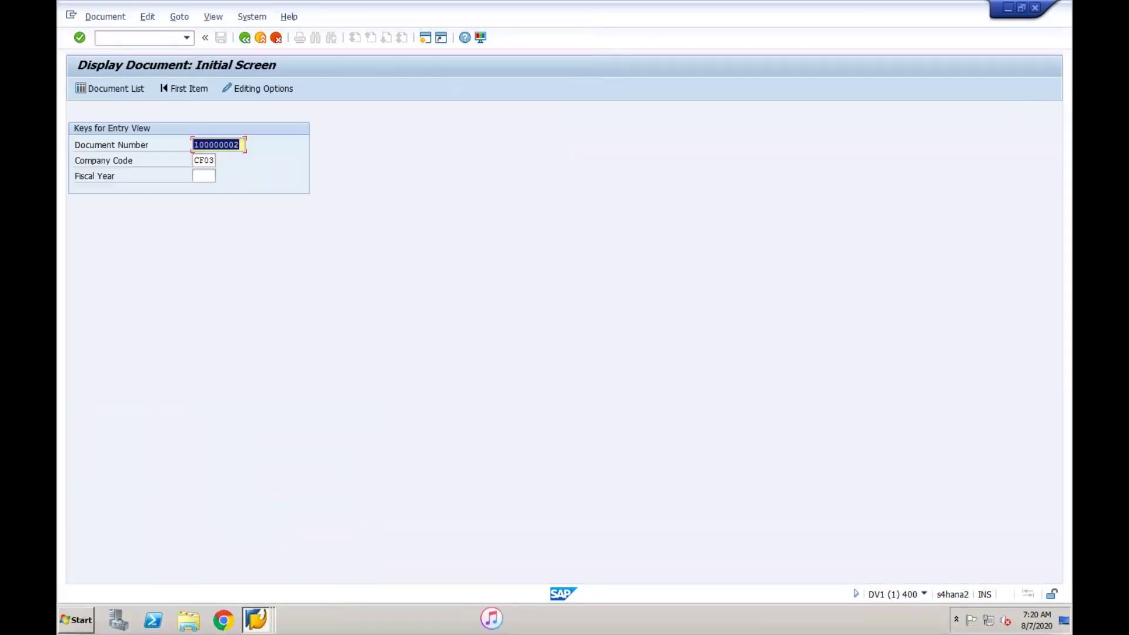
- Change the document number to 100000008, display it, and open its header details
{"action": "left_click", "coordinate": [241, 145]}
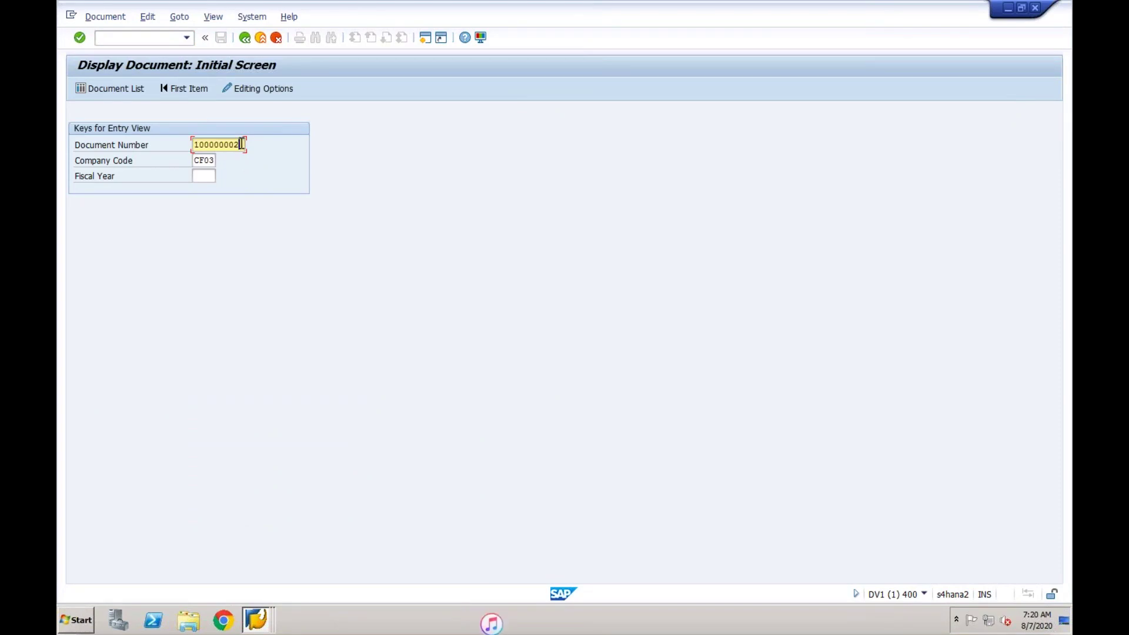
{"action": "key", "text": "BackSpace"}
{"action": "type", "text": "8"}
{"action": "key", "text": "Return"}
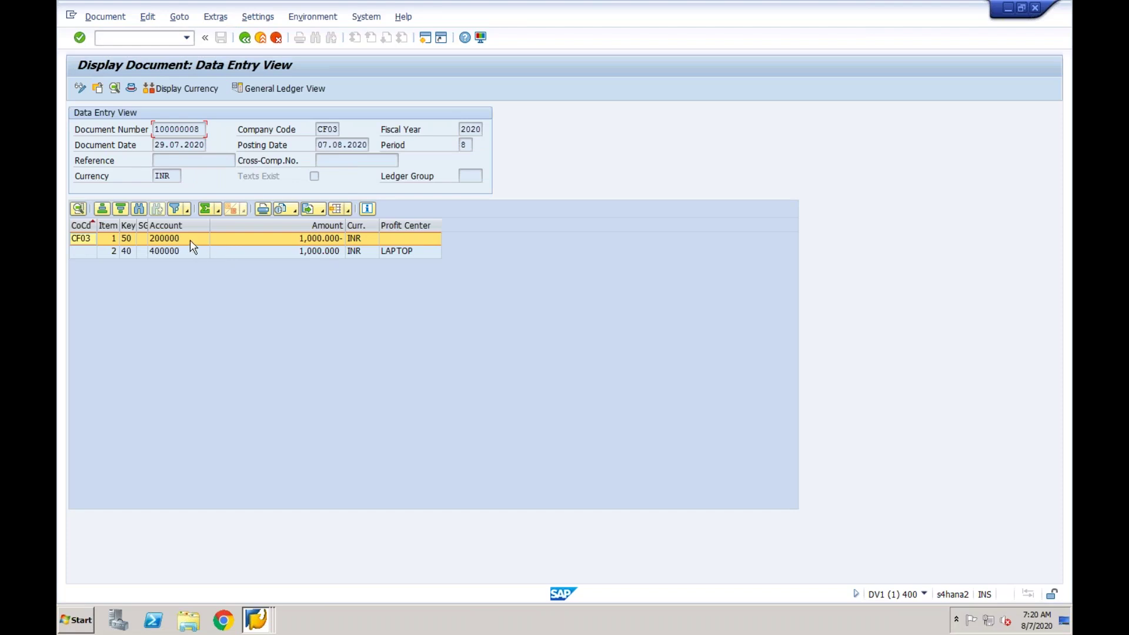
{"action": "left_click", "coordinate": [131, 89]}
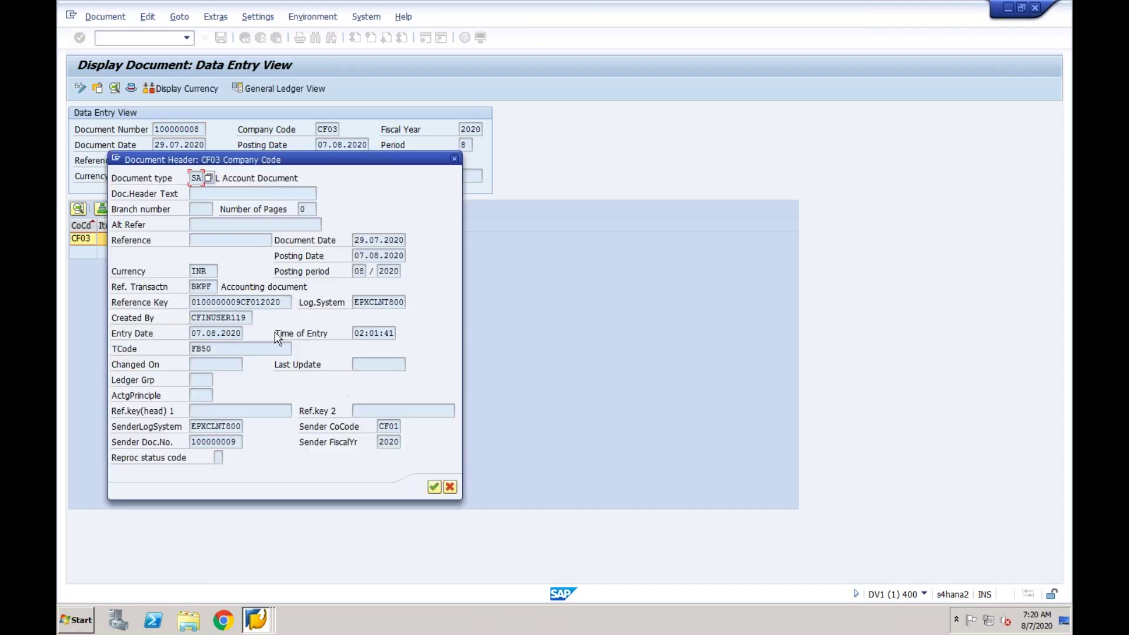
{"action": "left_click_drag", "start_coordinate": [242, 301], "coordinate": [189, 301]}
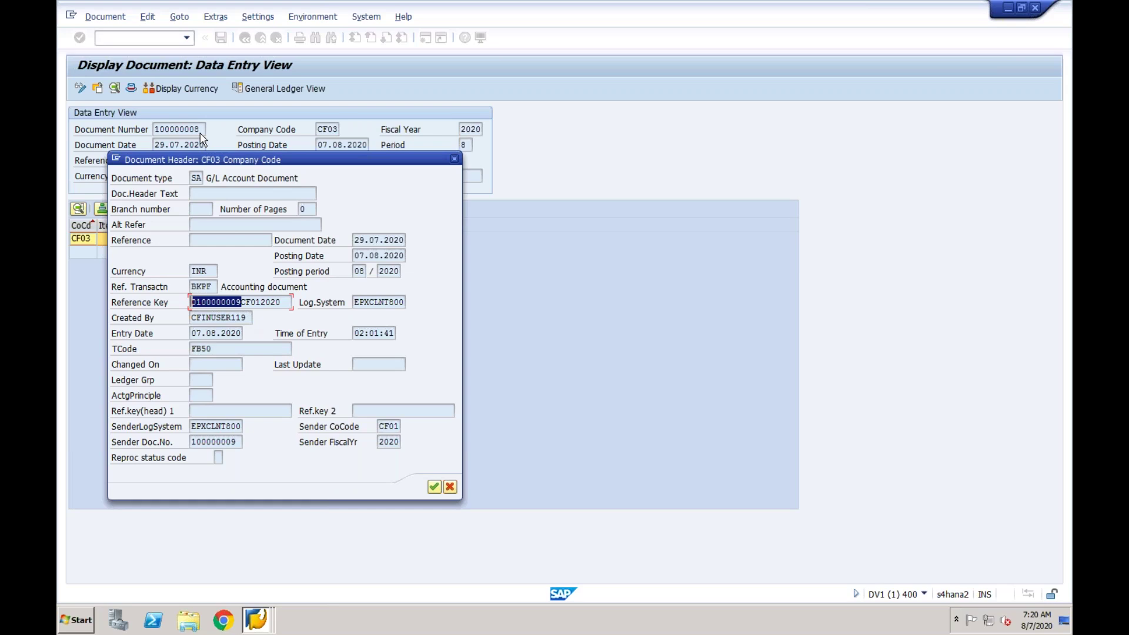
{"action": "left_click", "coordinate": [454, 160]}
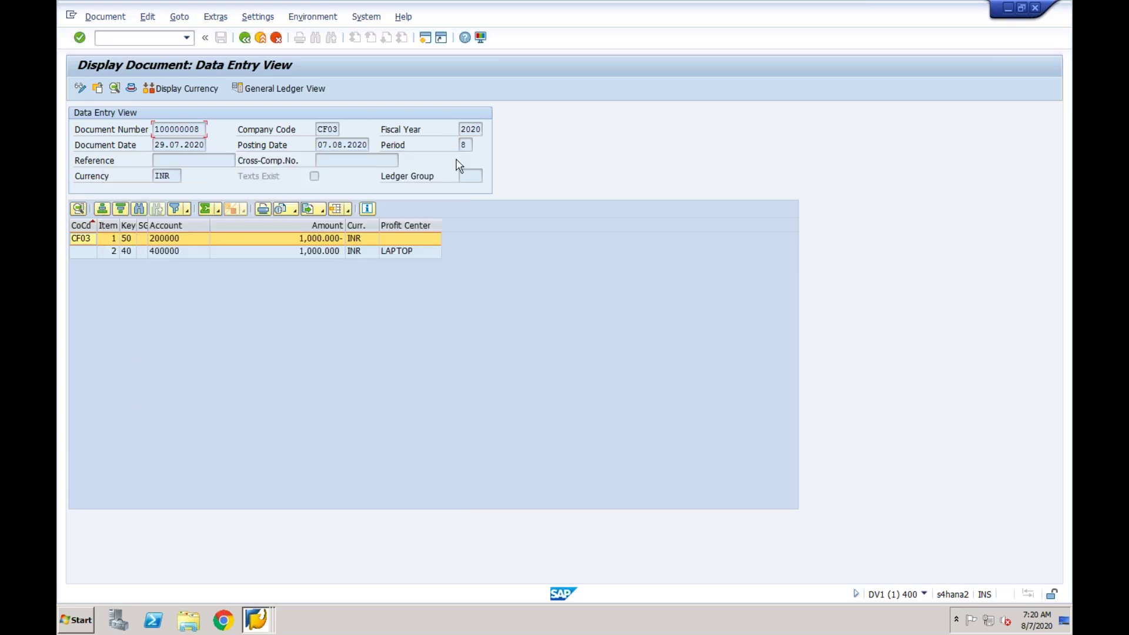